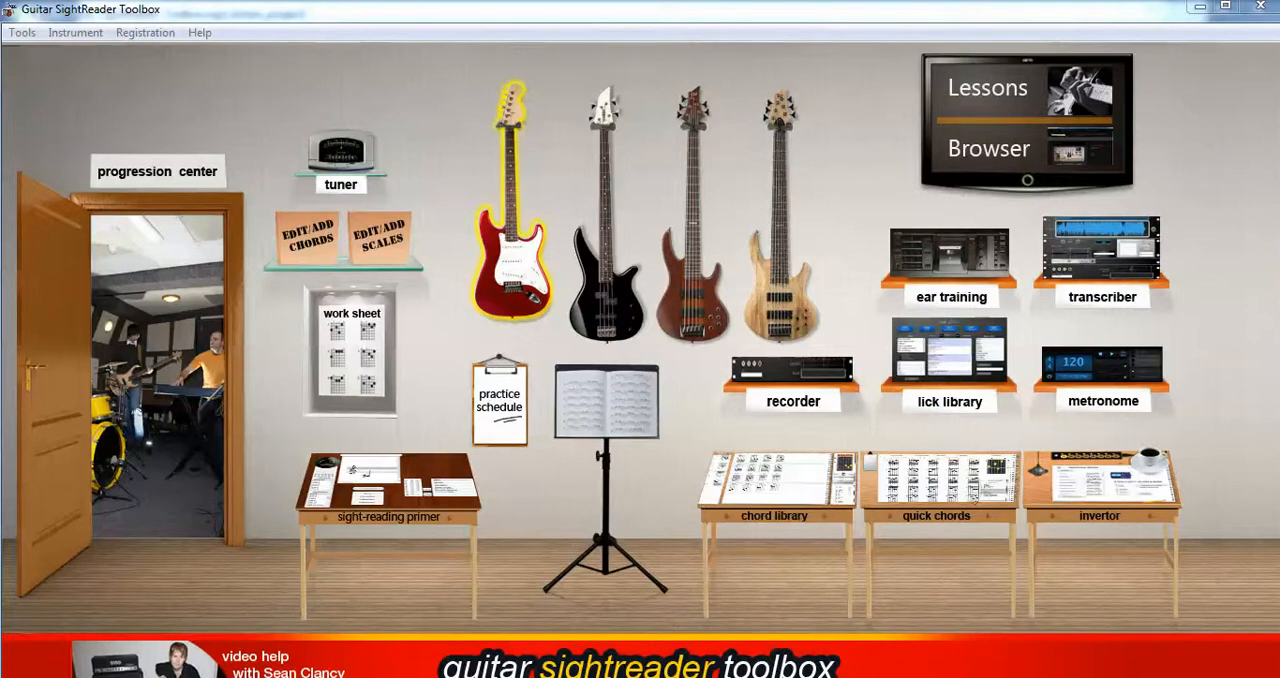
# Step: Open the chord management window for adding, editing and re-ordering chords
pyautogui.click(22, 33)
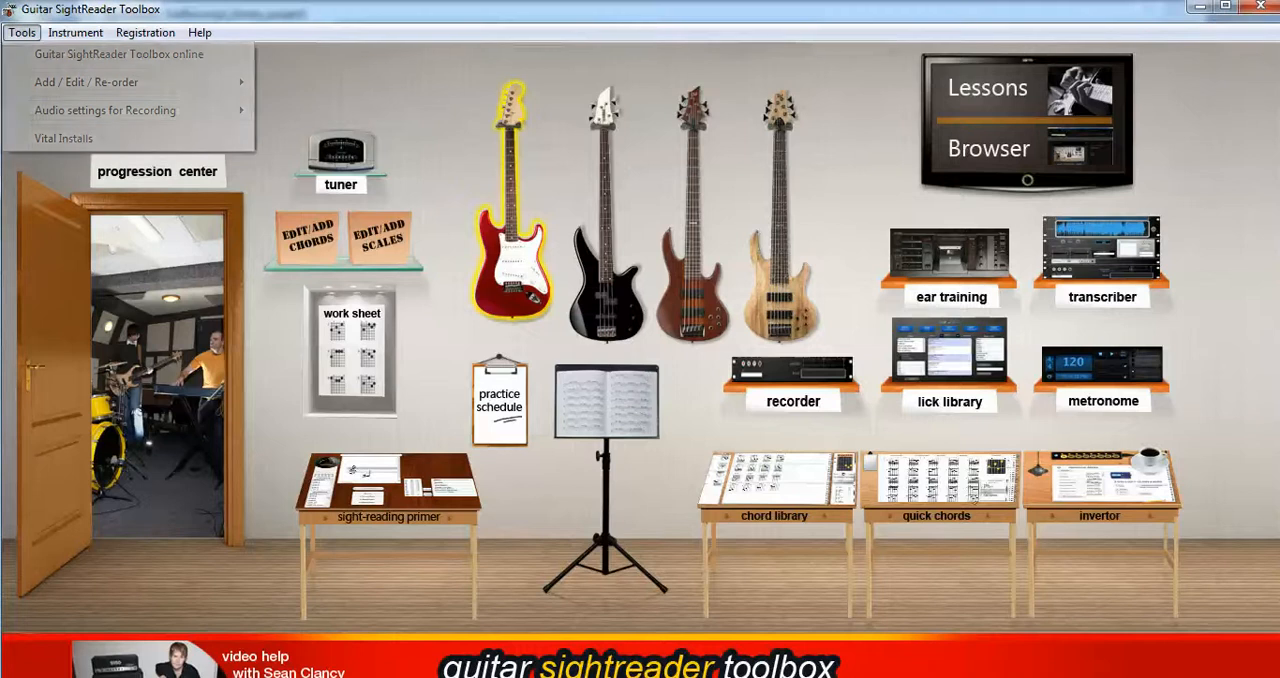
pyautogui.moveTo(100, 82)
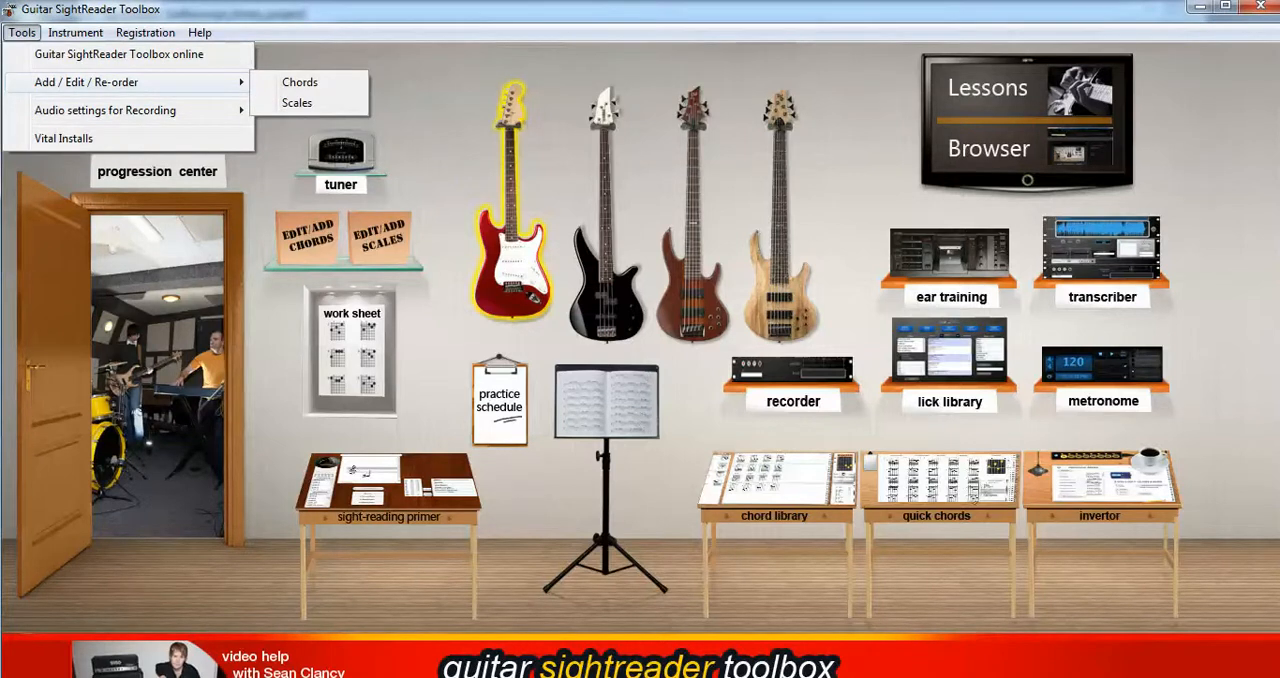
pyautogui.press('Escape')
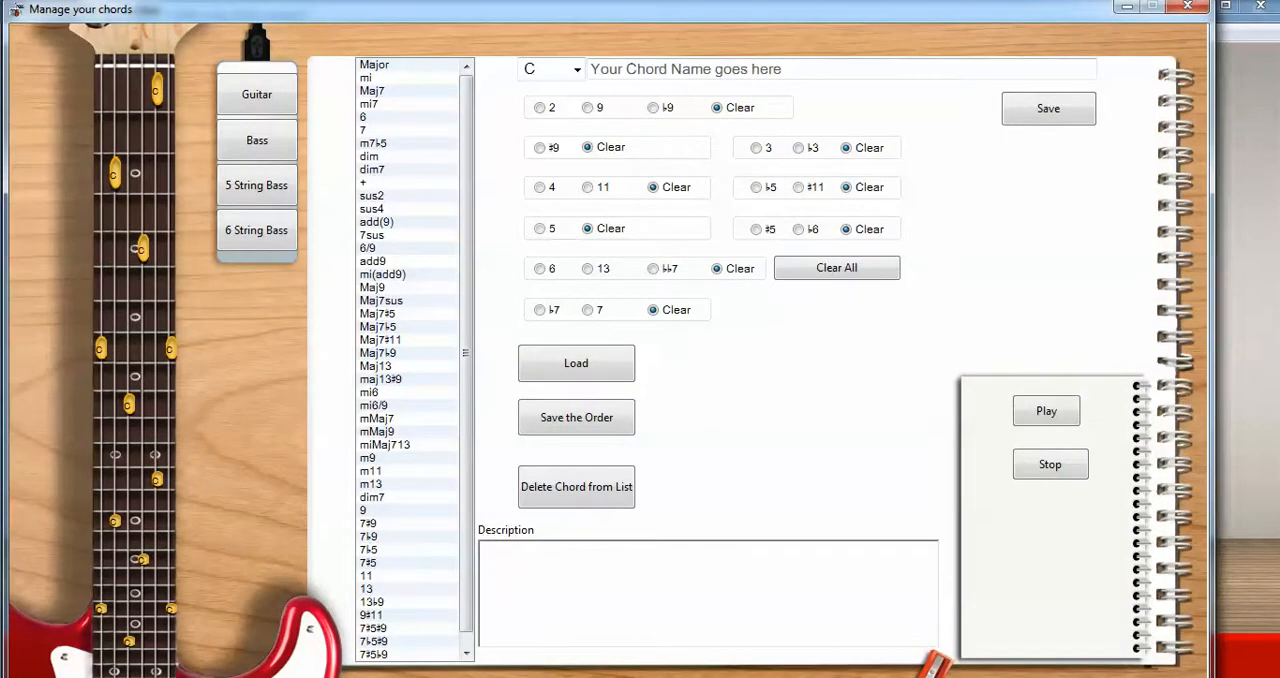
# Step: Look through the chord list and preview the fretboards of the bass instruments
pyautogui.scroll(-1, 414, 360)
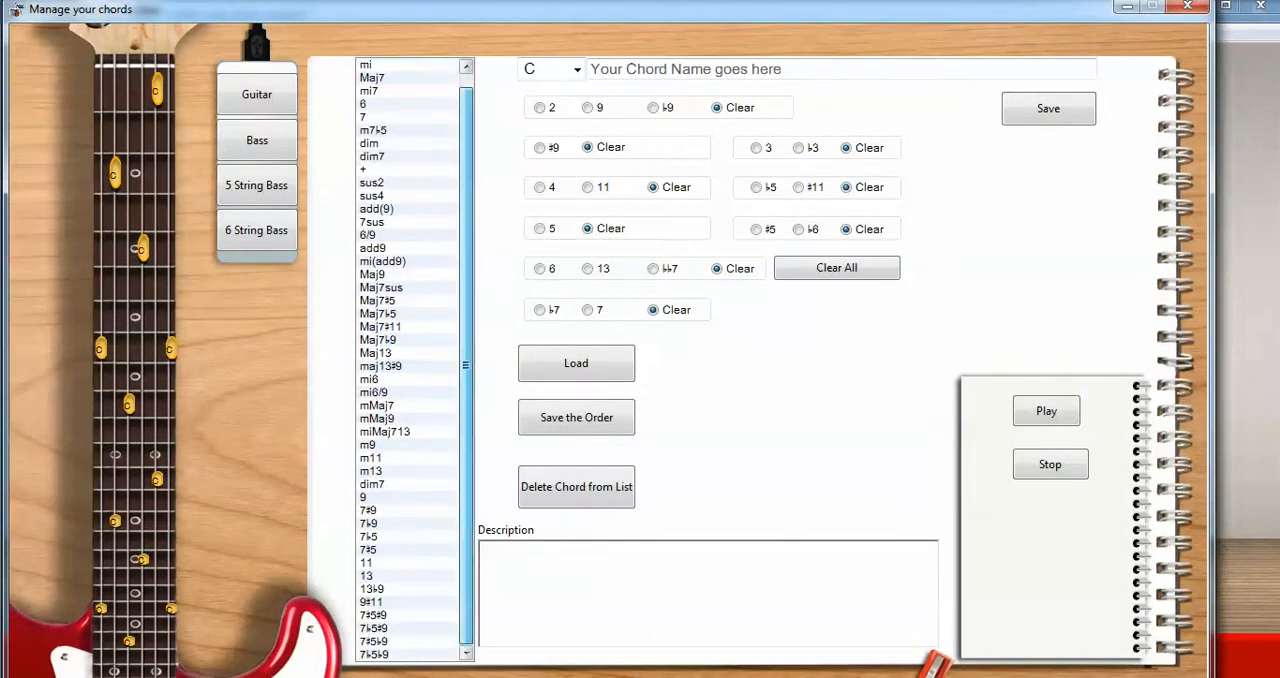
pyautogui.scroll(1, 414, 360)
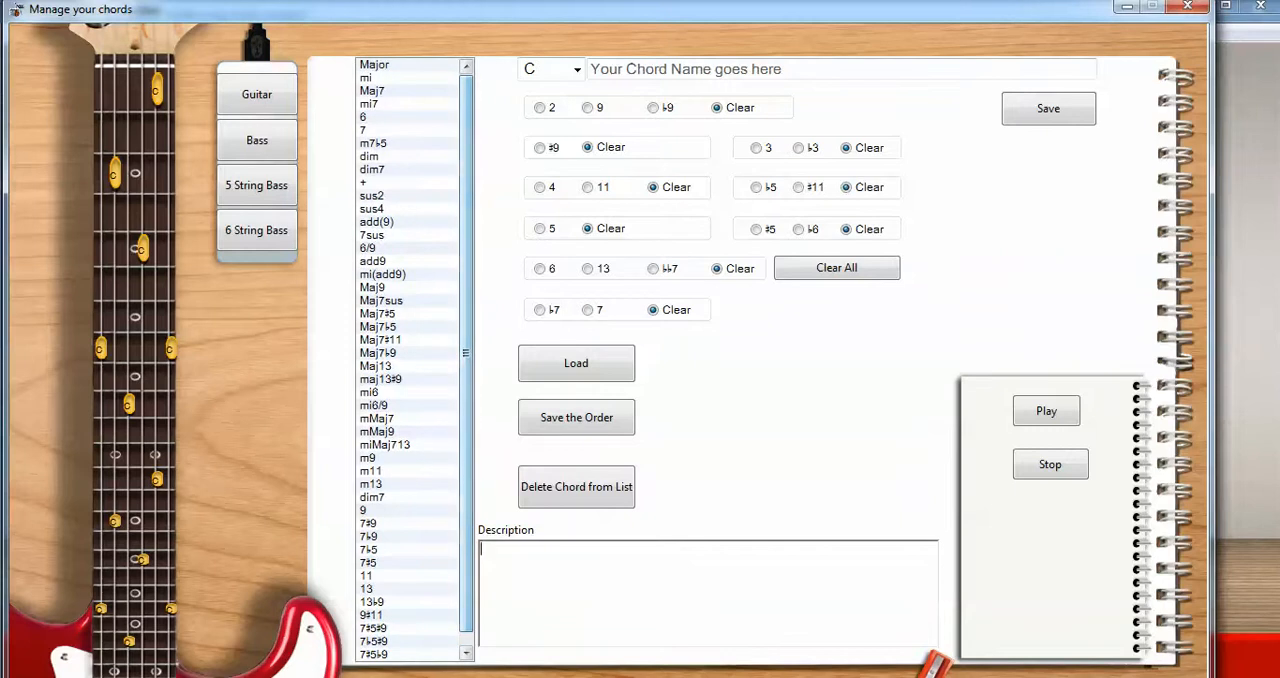
pyautogui.click(257, 140)
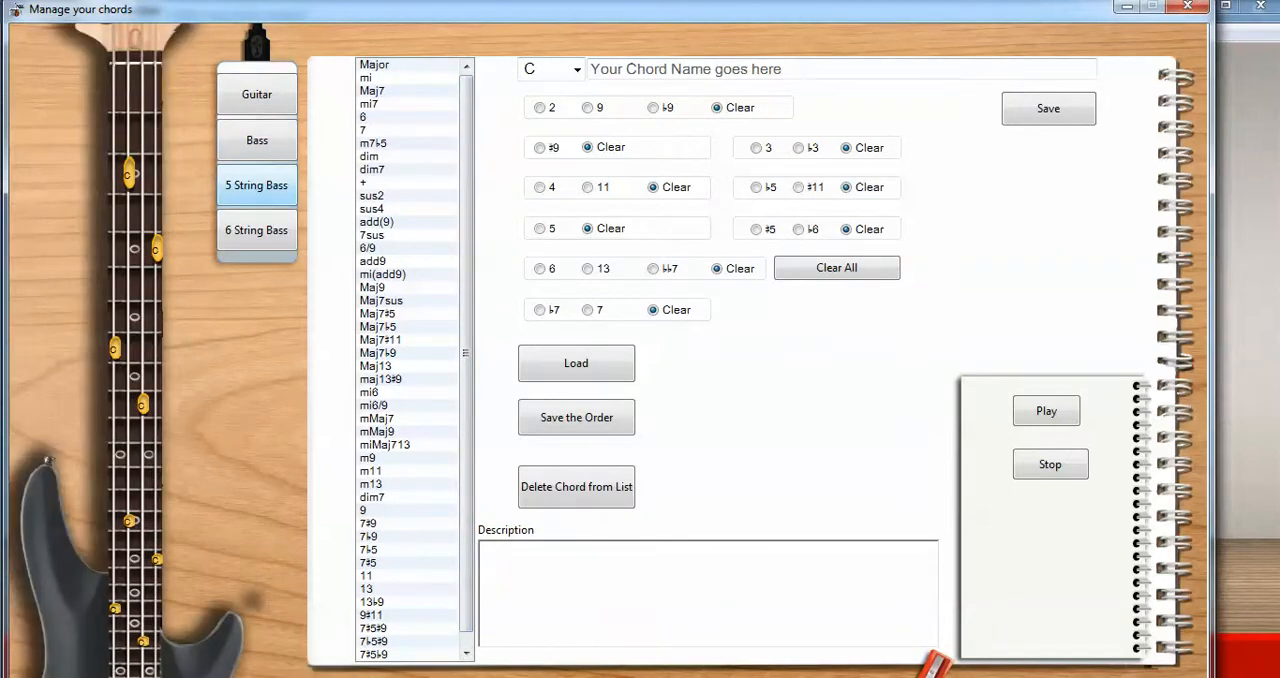
pyautogui.click(256, 230)
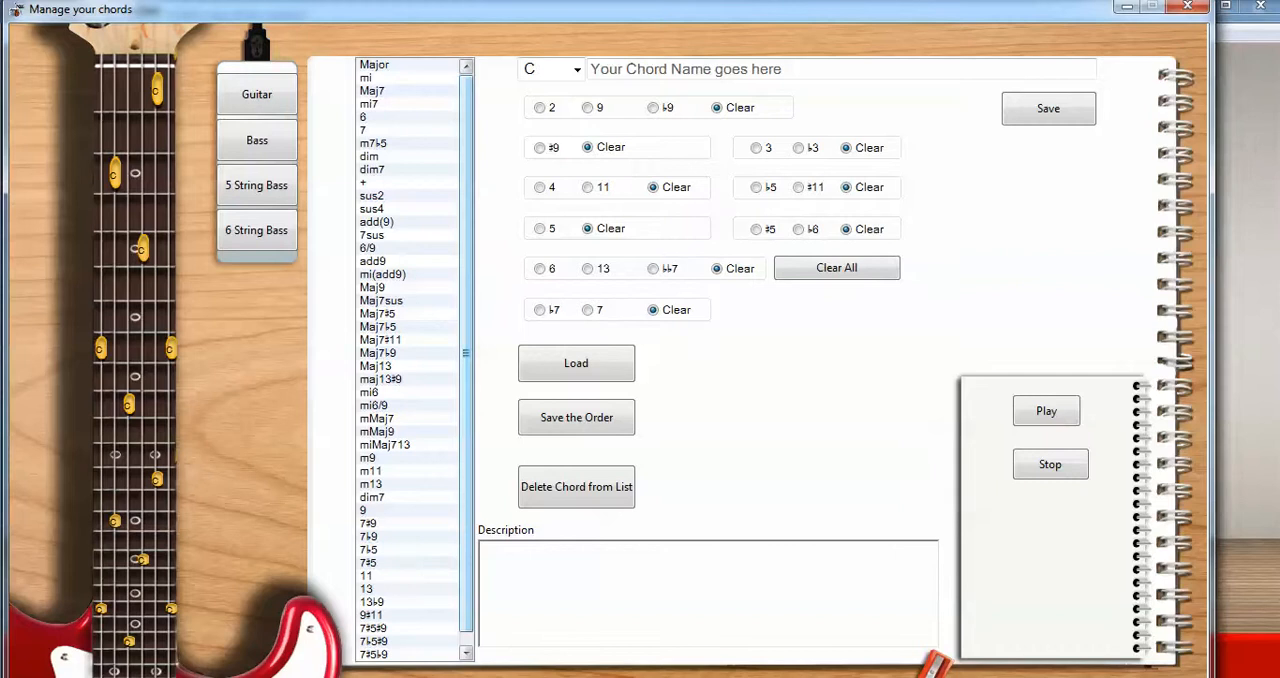
# Step: Load the maj13♯9 chord from the chord list into the editor
pyautogui.moveTo(466, 353); pyautogui.dragTo(466, 366)
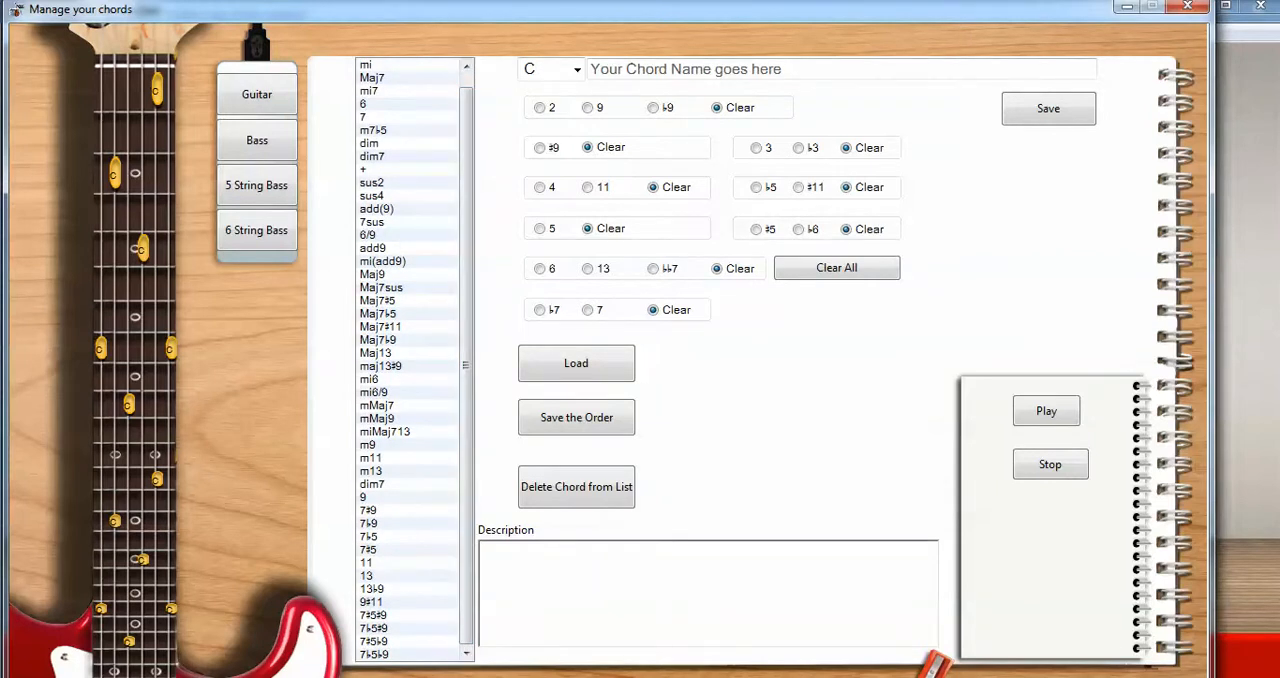
pyautogui.click(381, 366)
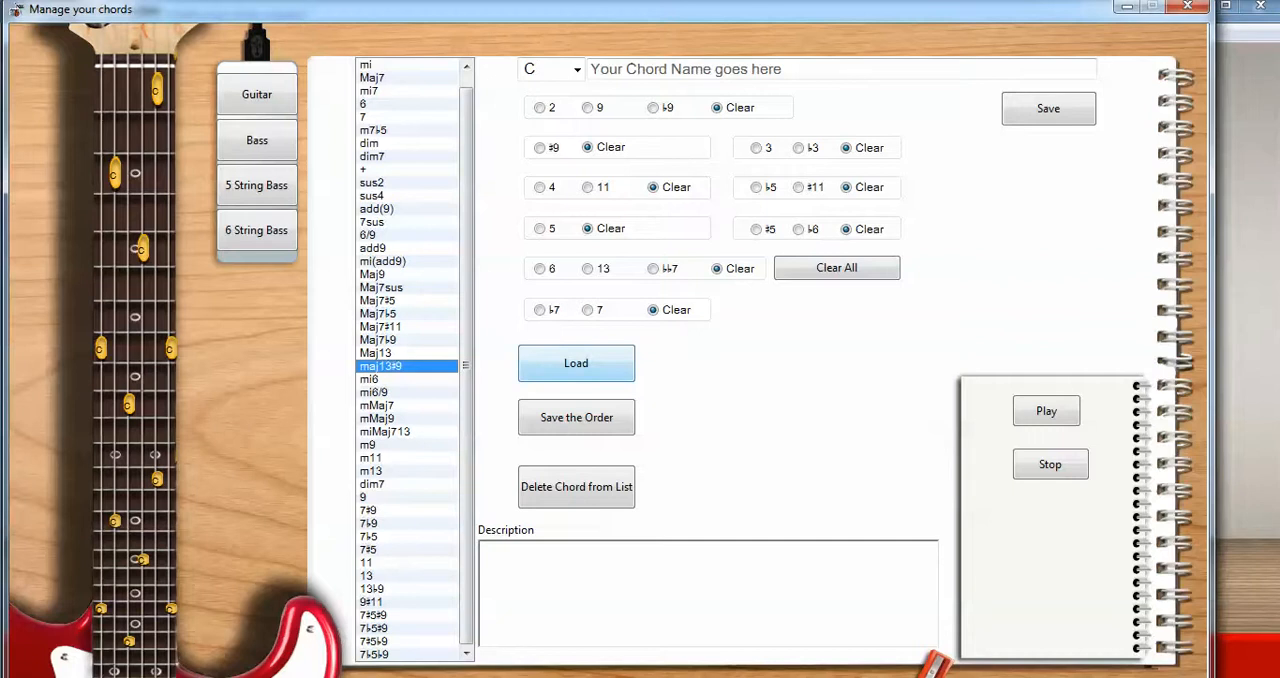
pyautogui.click(576, 363)
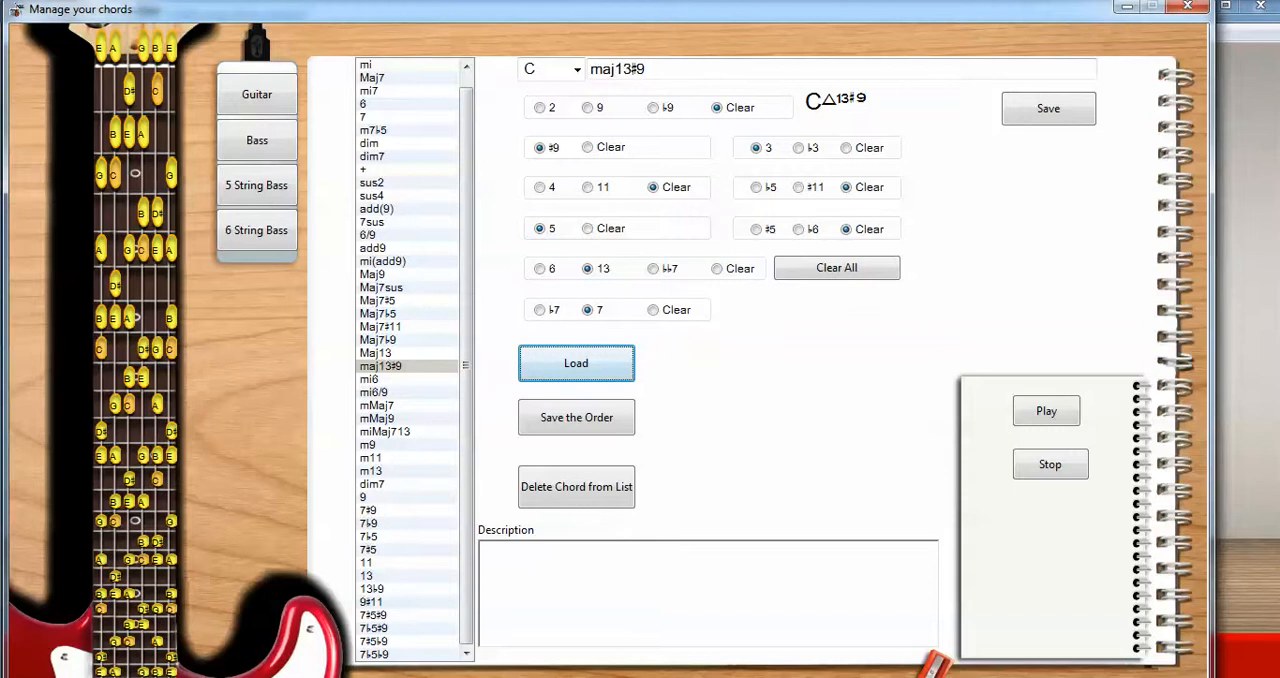
# Step: Load the Major chord from the chord list into the editor
pyautogui.moveTo(466, 240); pyautogui.dragTo(466, 222)
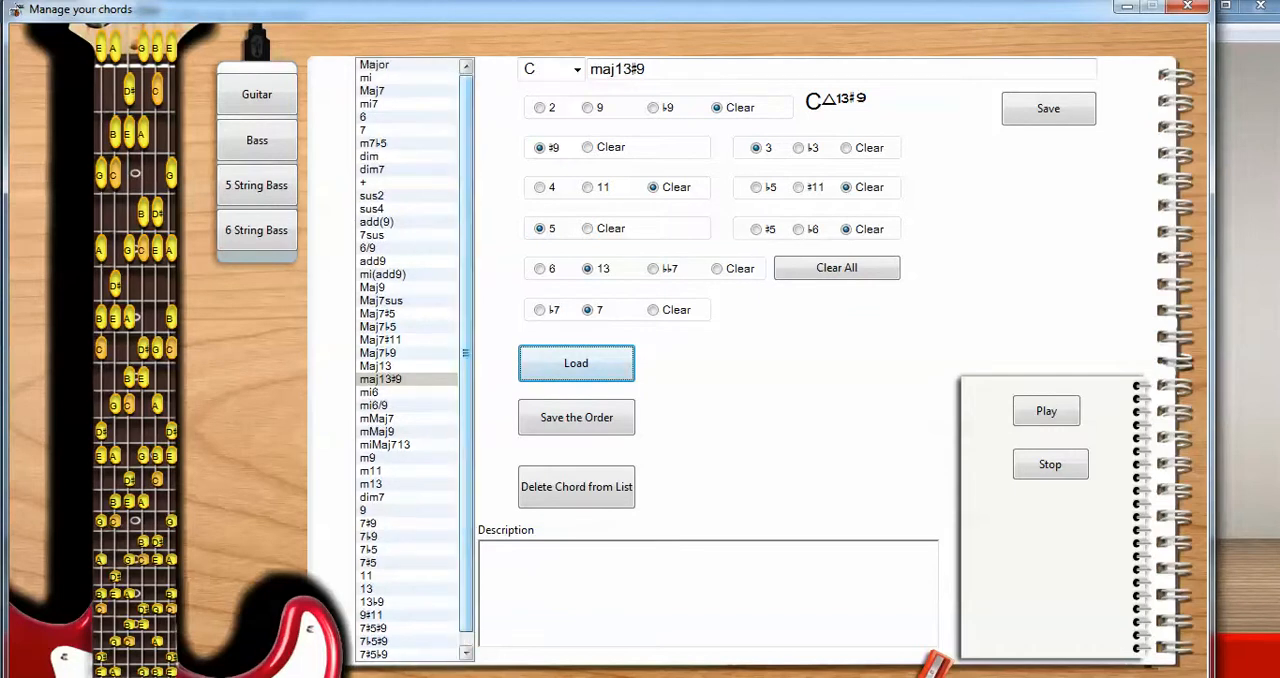
pyautogui.click(376, 65)
pyautogui.click(576, 363)
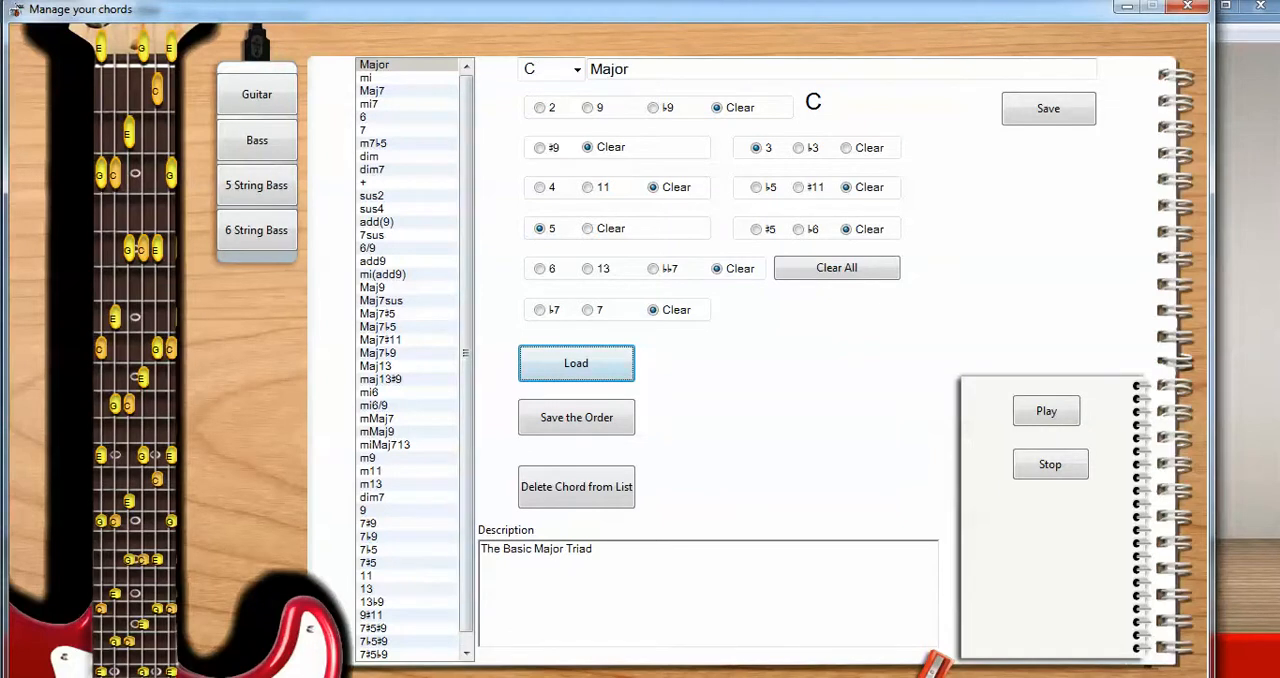
# Step: Switch the Major chord's root note to G and then to A, and play the chord
pyautogui.click(577, 69)
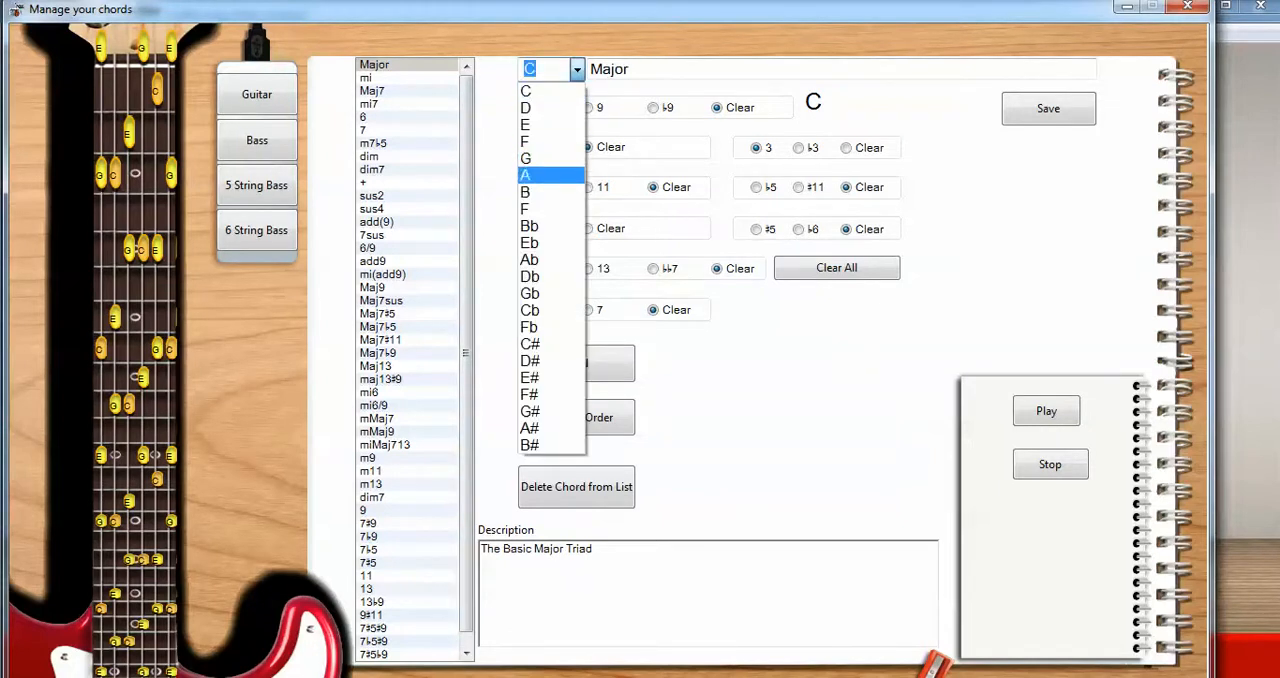
pyautogui.click(545, 175)
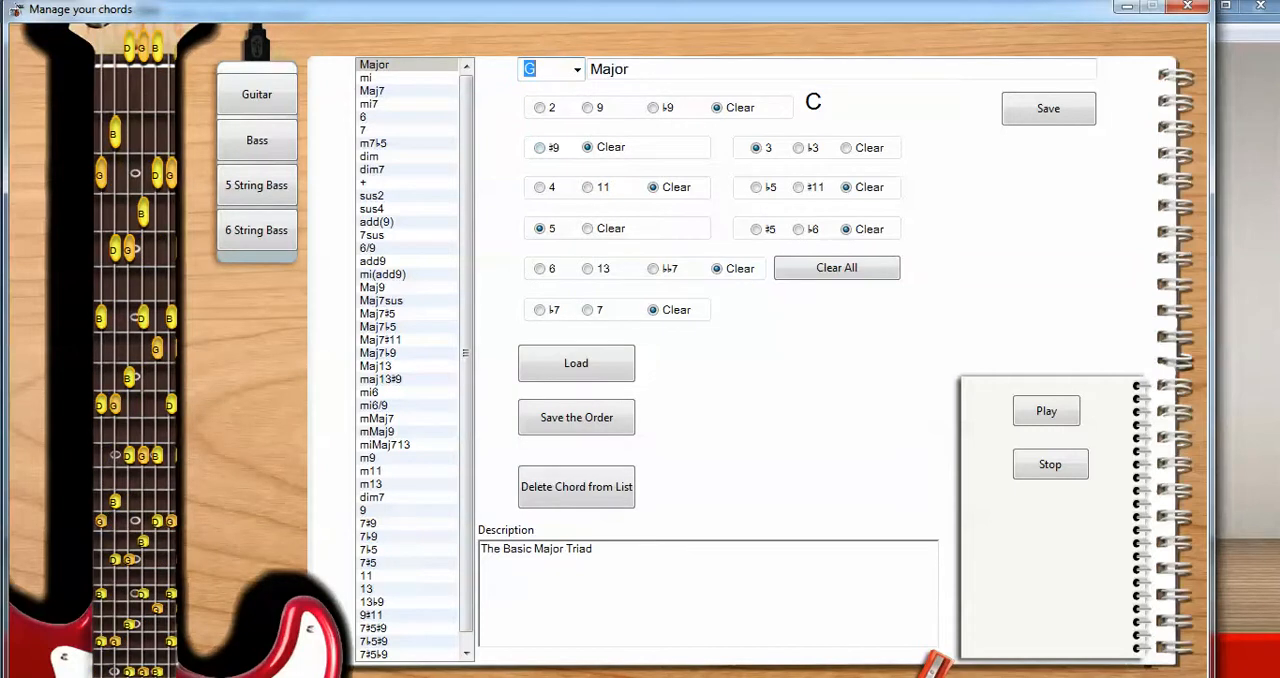
pyautogui.click(577, 69)
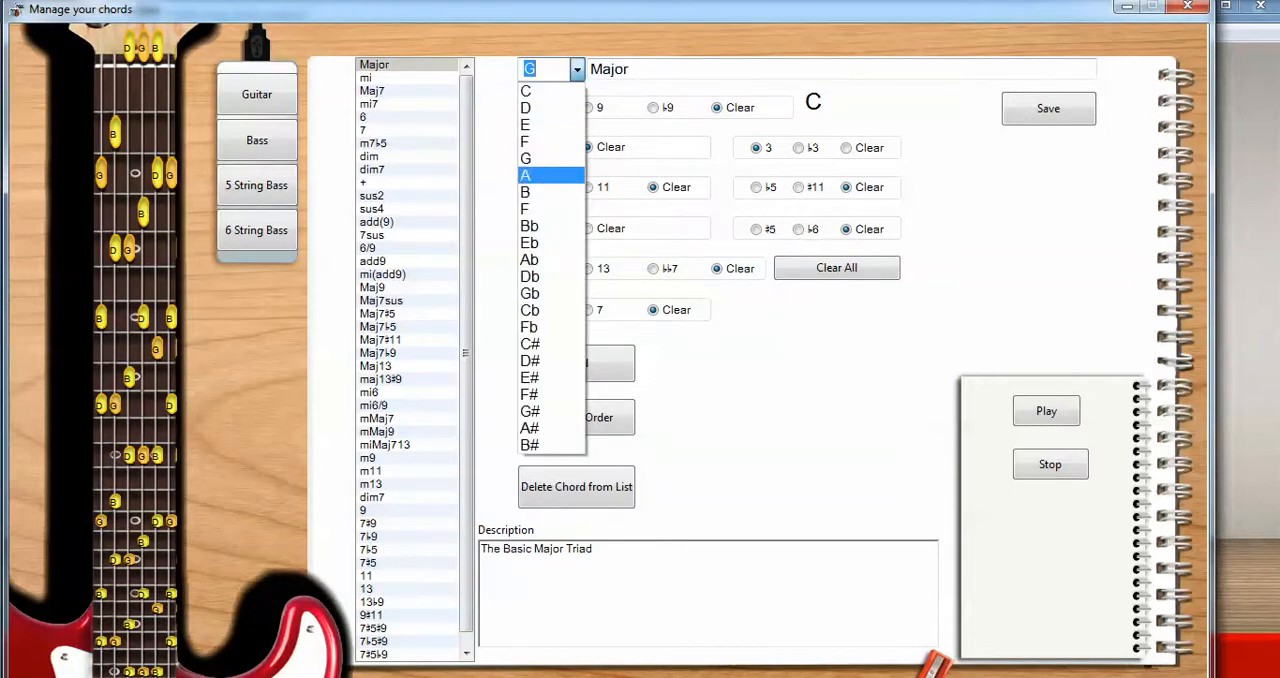
pyautogui.click(545, 175)
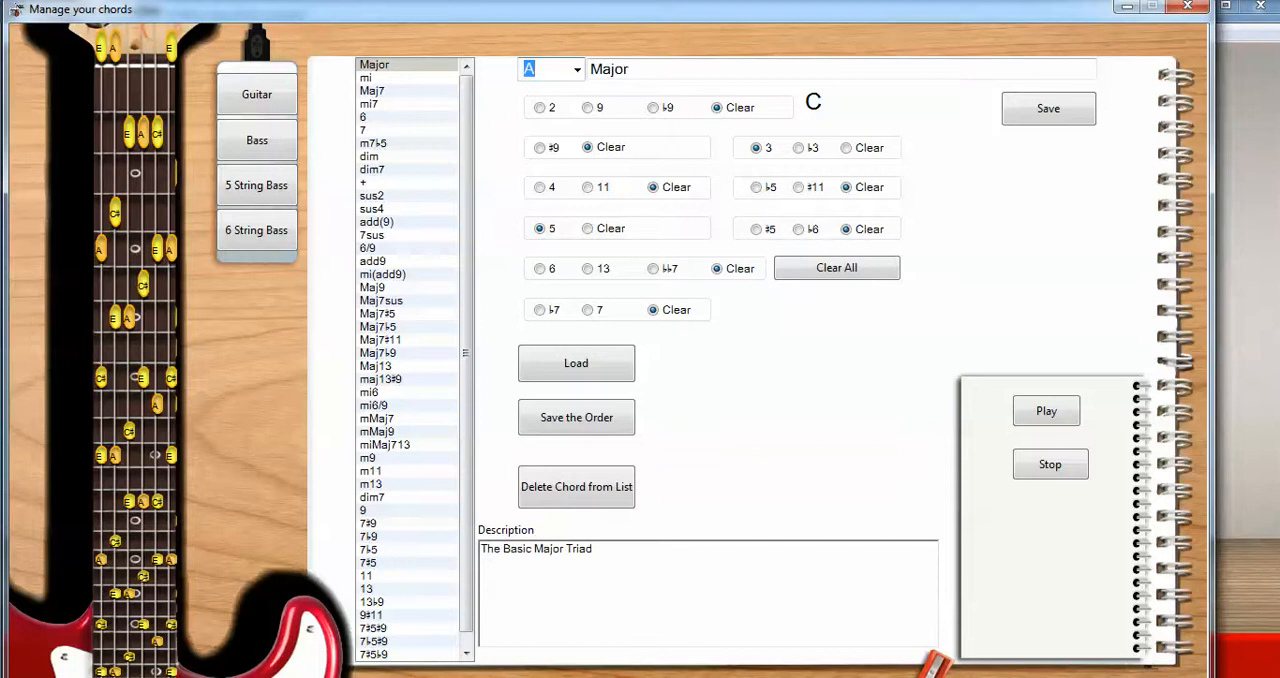
pyautogui.click(1046, 411)
# Step: Add the ♭♭7 interval to the A chord and select Maj7 in the chord list as the place for the new chord
pyautogui.click(654, 269)
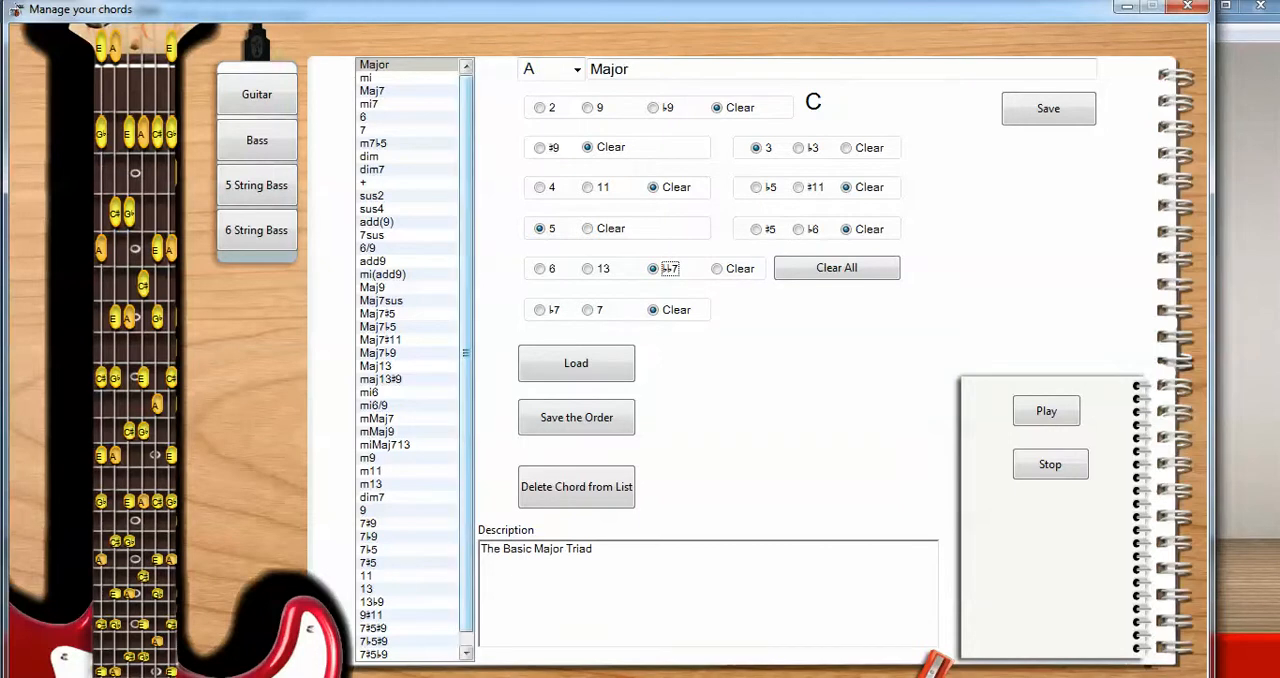
pyautogui.scroll(-1, 410, 358)
pyautogui.scroll(1, 410, 358)
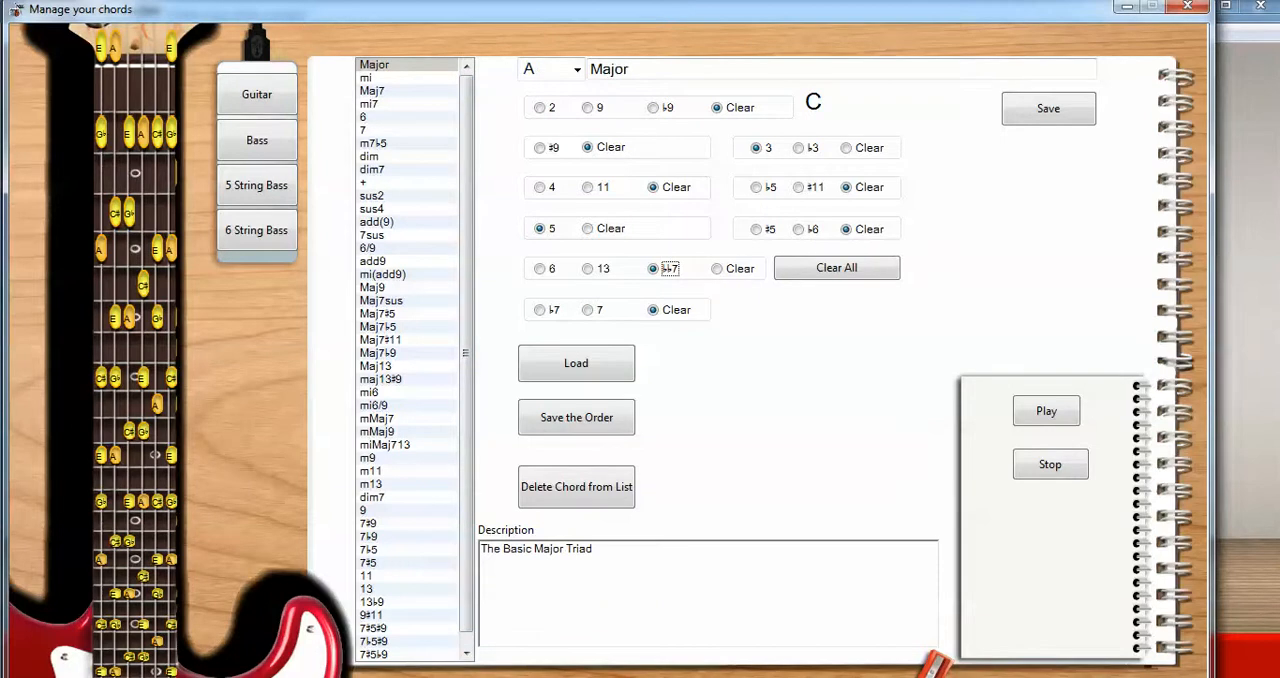
pyautogui.click(400, 78)
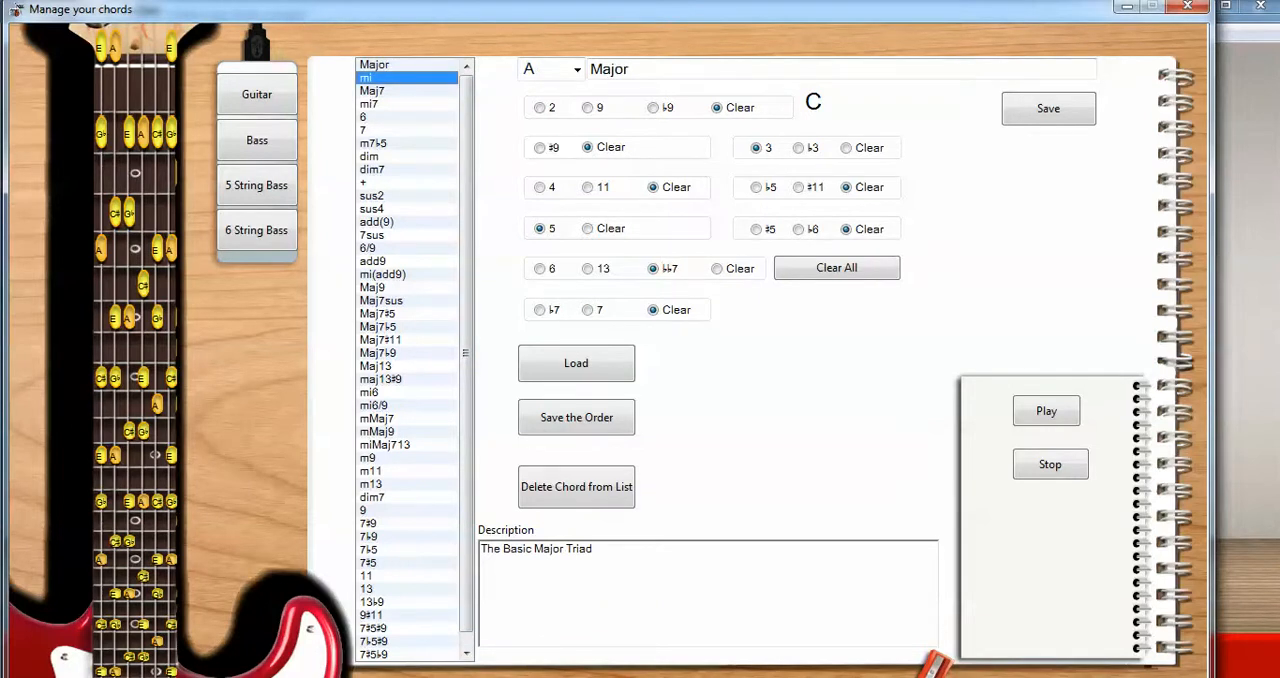
pyautogui.click(400, 104)
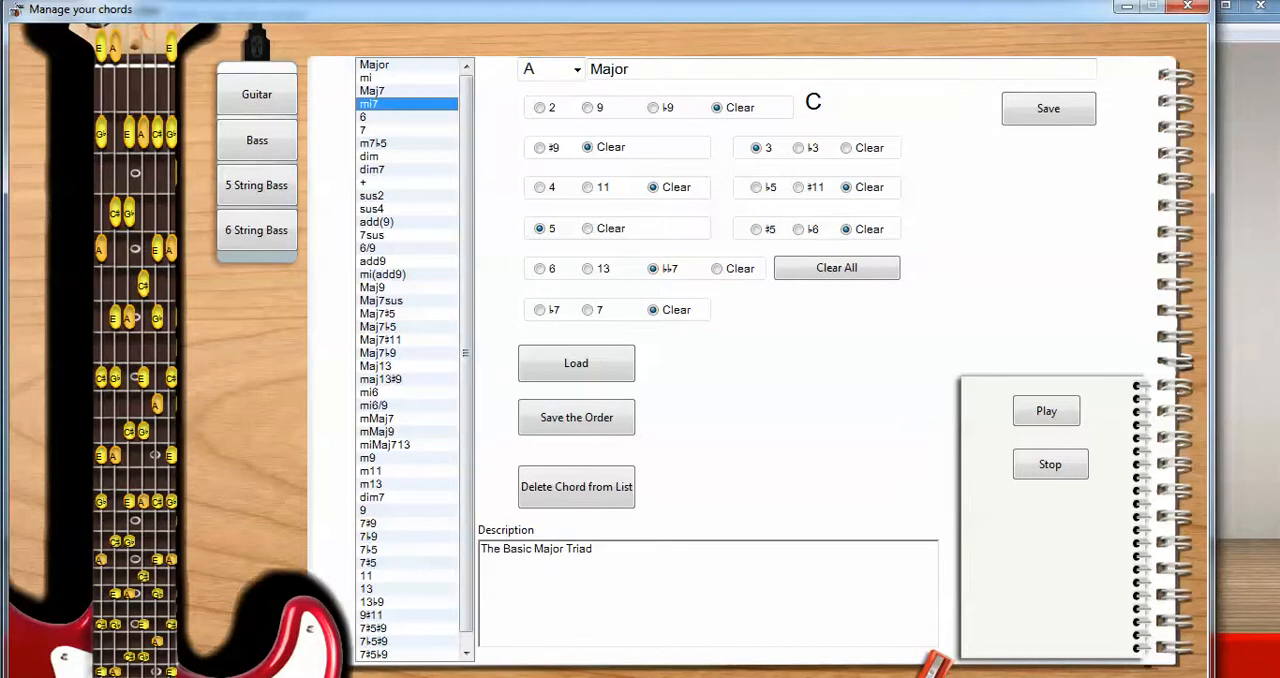
pyautogui.click(400, 235)
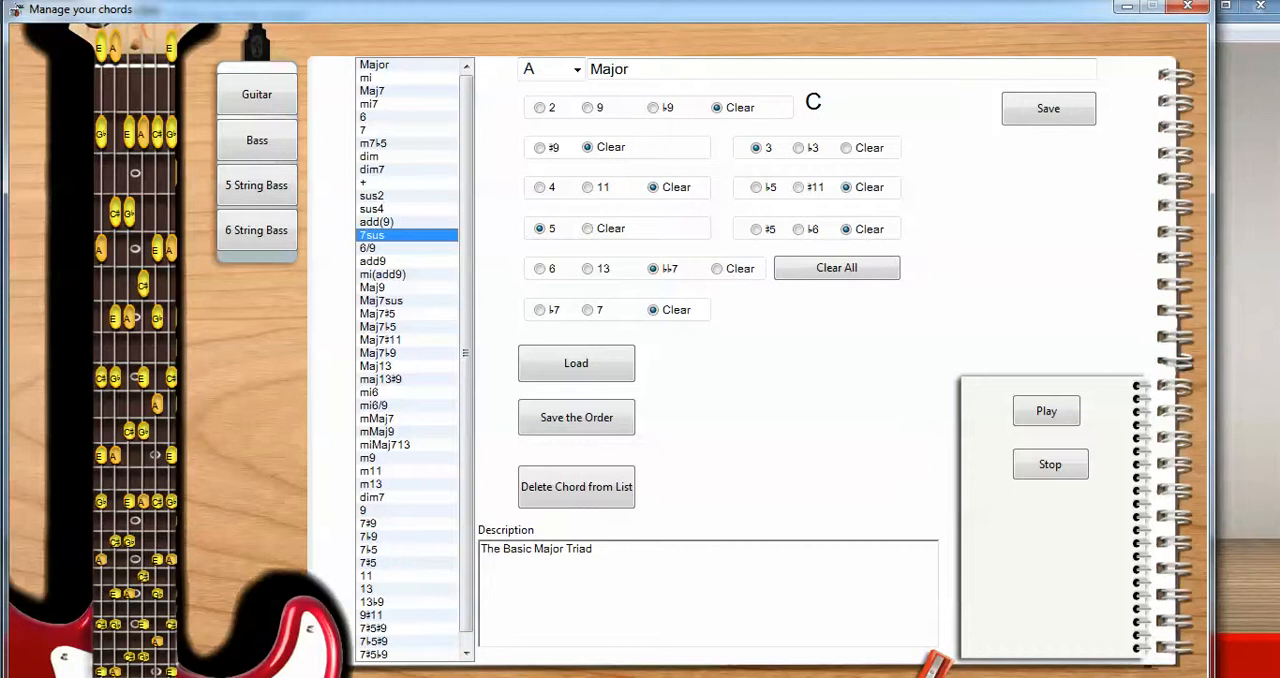
pyautogui.click(400, 91)
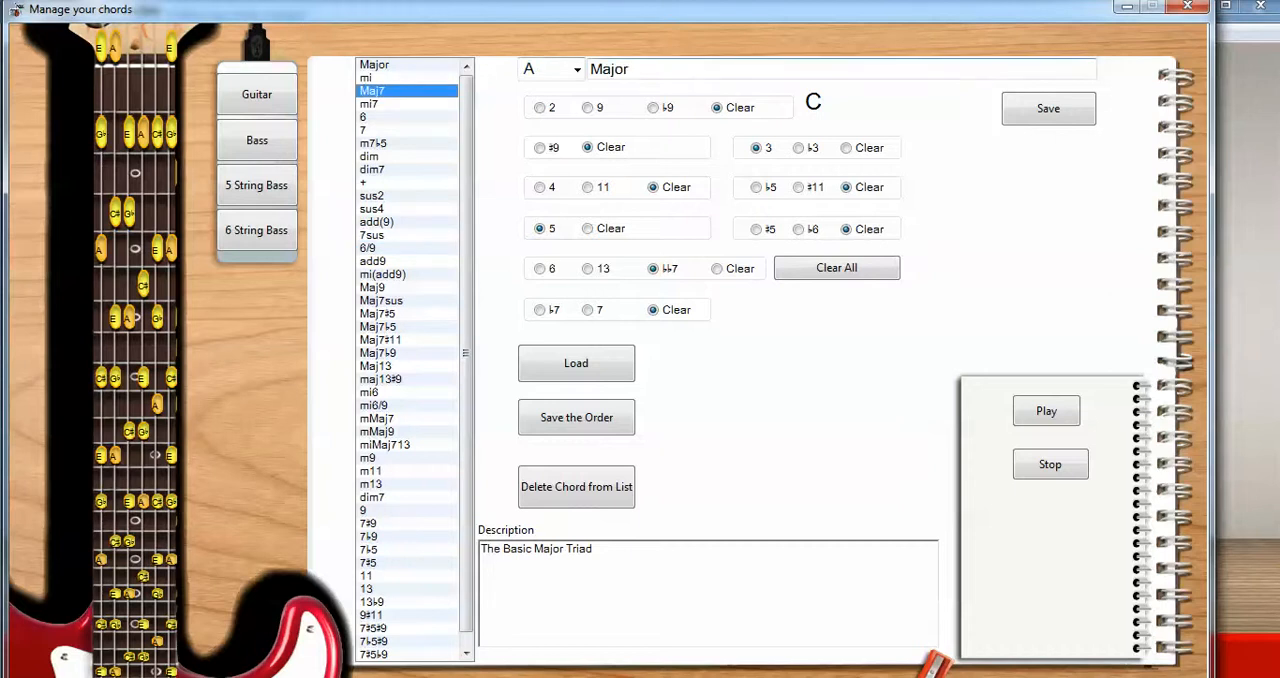
# Step: Try the chord name "haniballector" in place of Major
pyautogui.moveTo(631, 69); pyautogui.dragTo(588, 69)
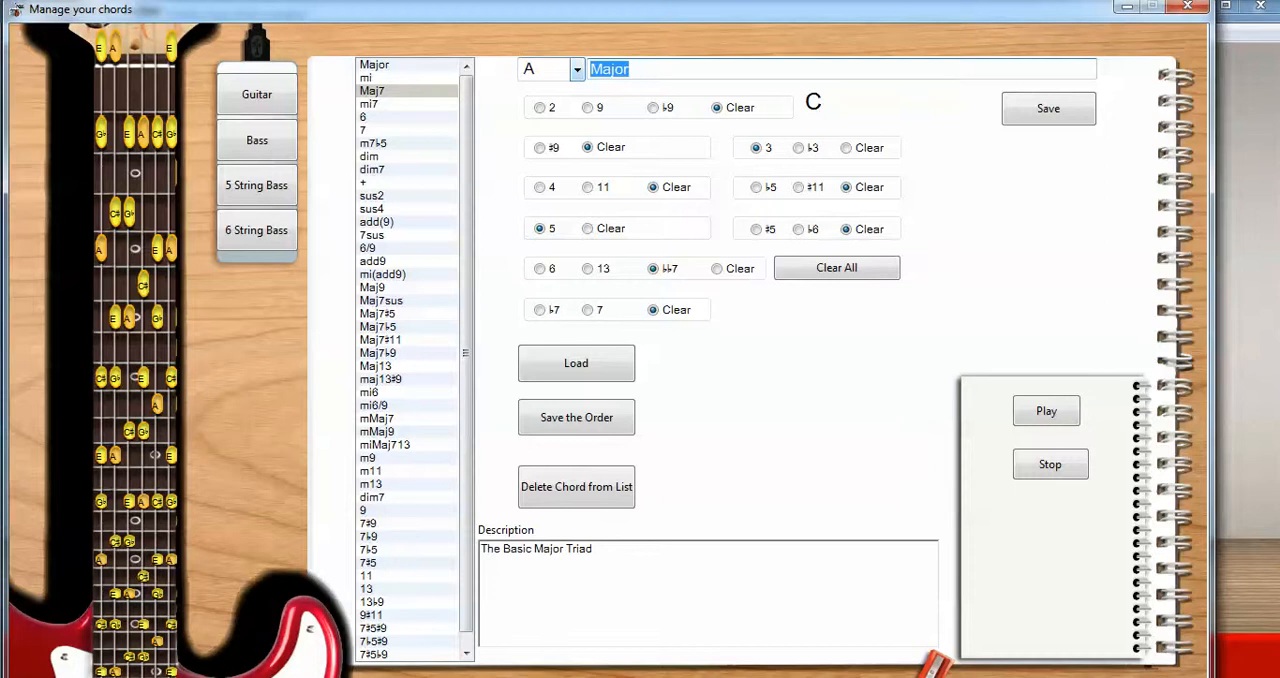
pyautogui.write('bad')
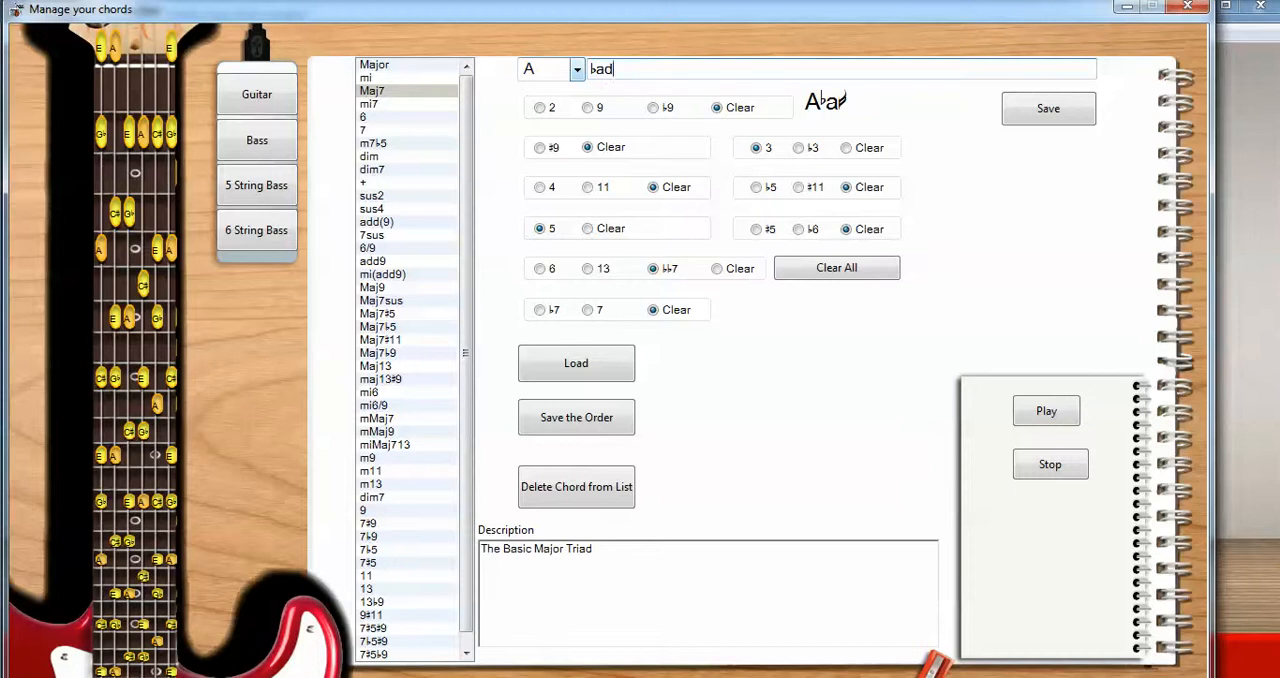
pyautogui.press('BackSpace')
pyautogui.press('BackSpace')
pyautogui.press('BackSpace')
pyautogui.write('hanibal l')
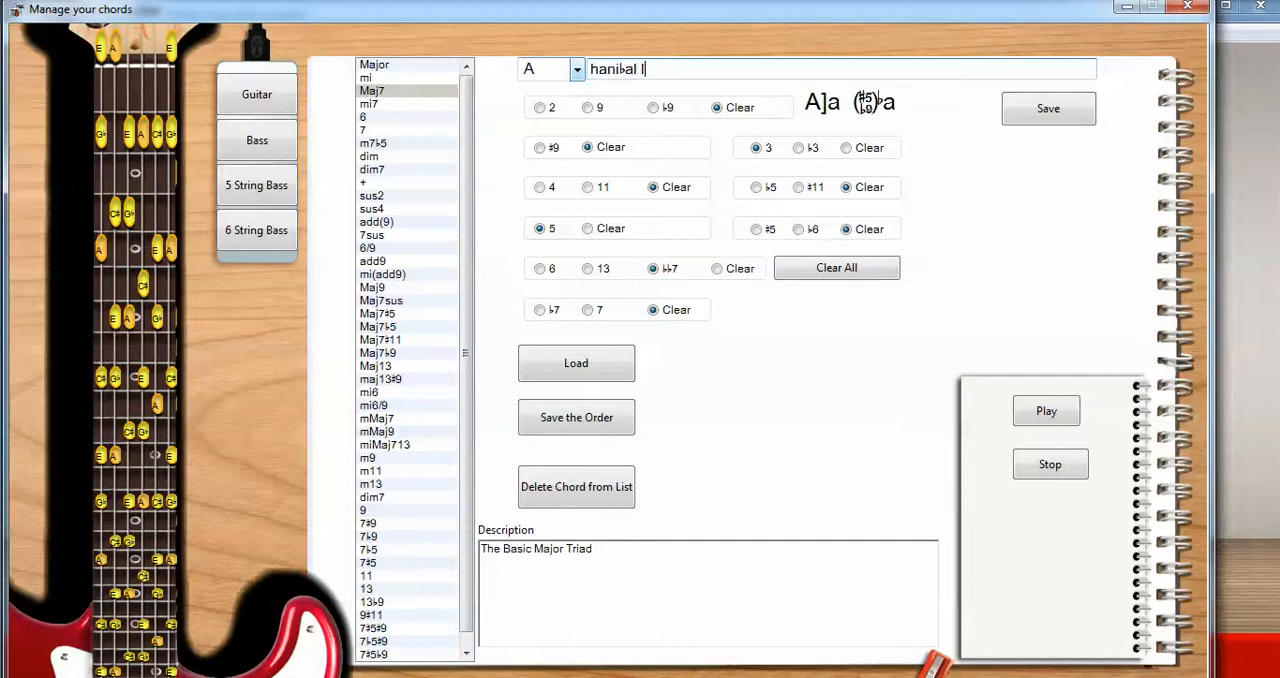
pyautogui.write('ector')
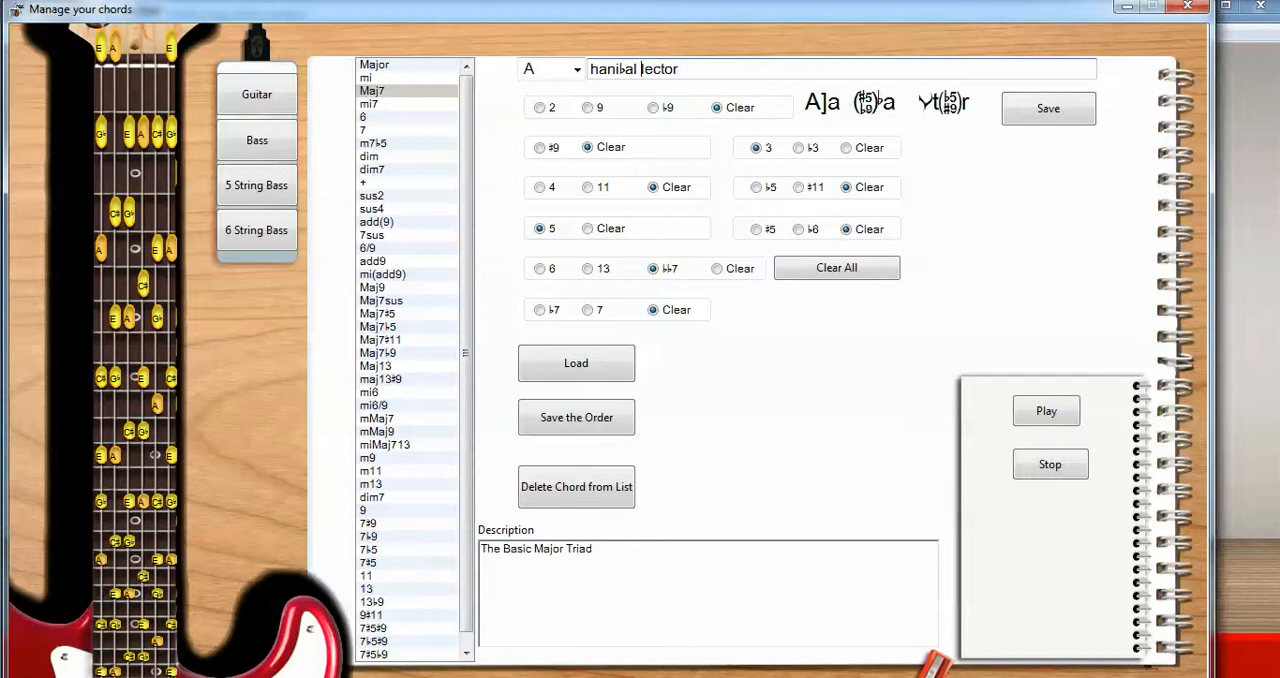
pyautogui.press('BackSpace')
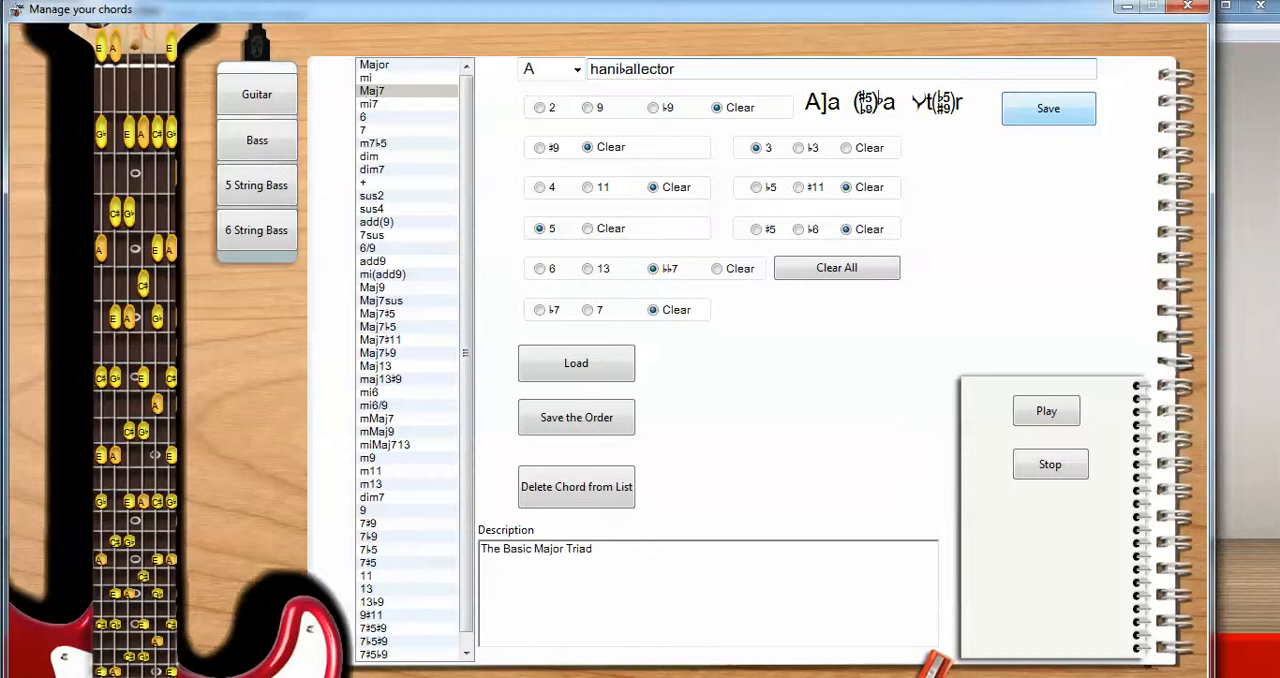
# Step: Rename the edited chord "mama" and save it to the chord list
pyautogui.click(676, 69)
pyautogui.hotkey('shift', 'Home')
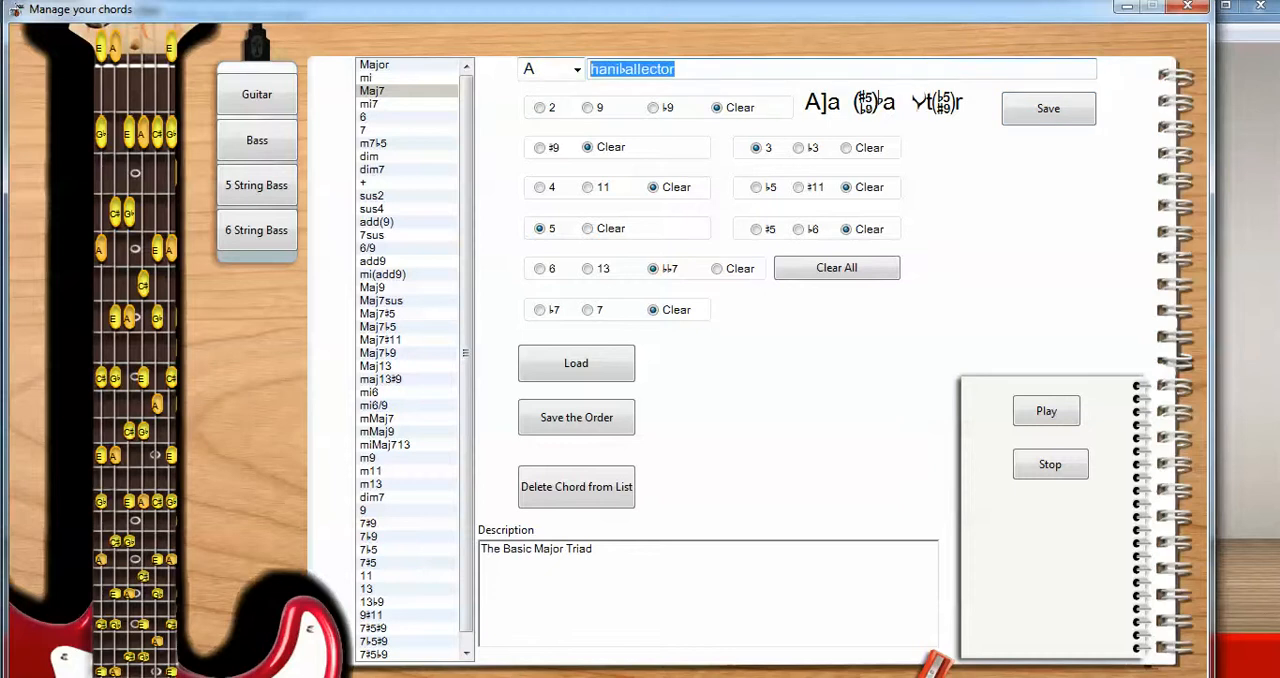
pyautogui.write('mama')
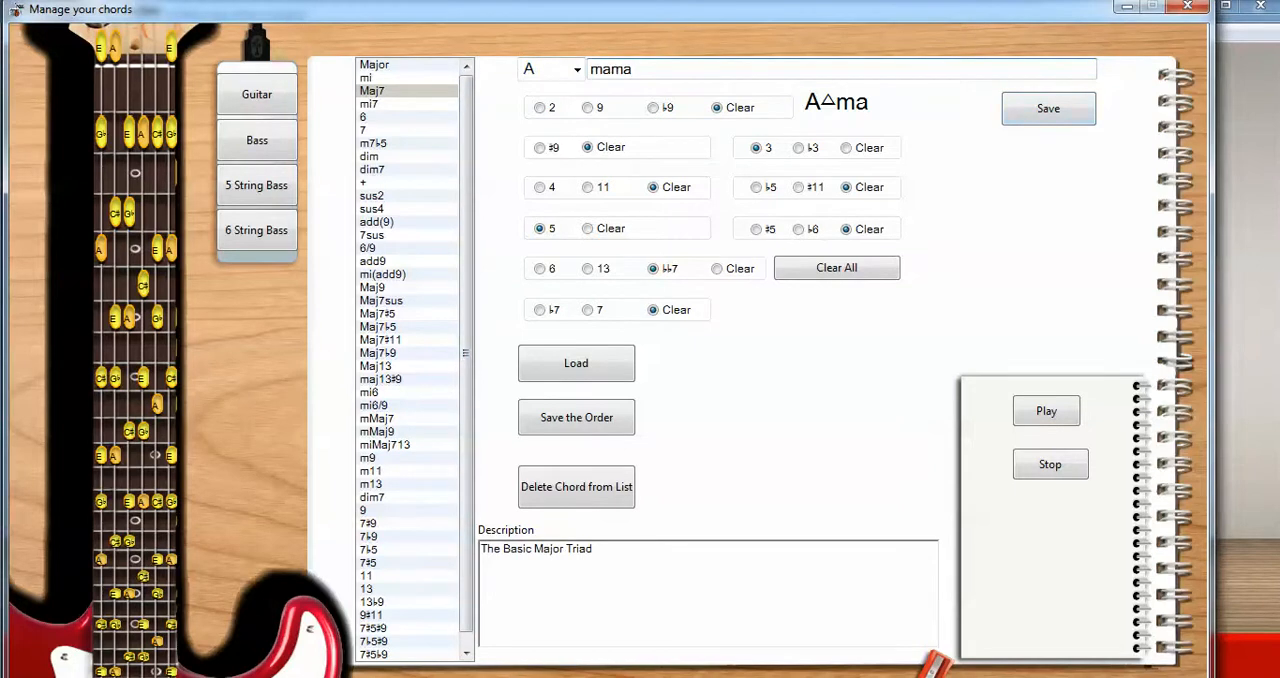
pyautogui.press('Return')
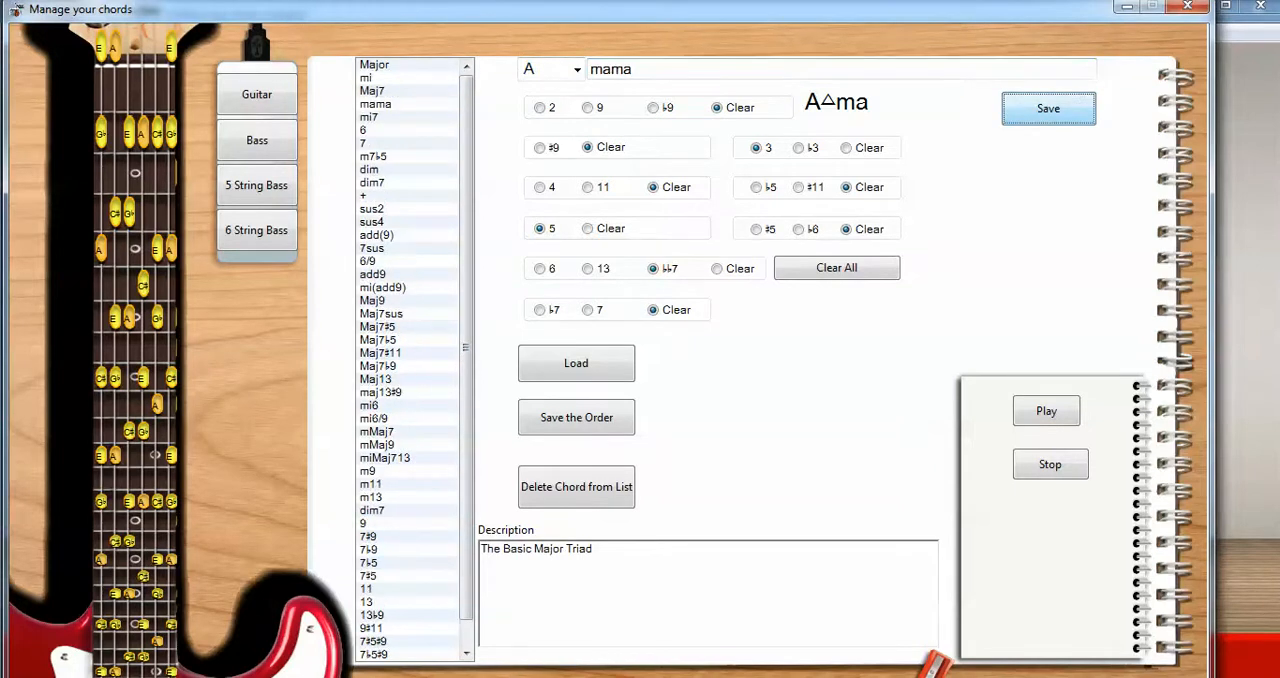
# Step: Delete the mama chord from the chord list and confirm the deletion
pyautogui.click(376, 104)
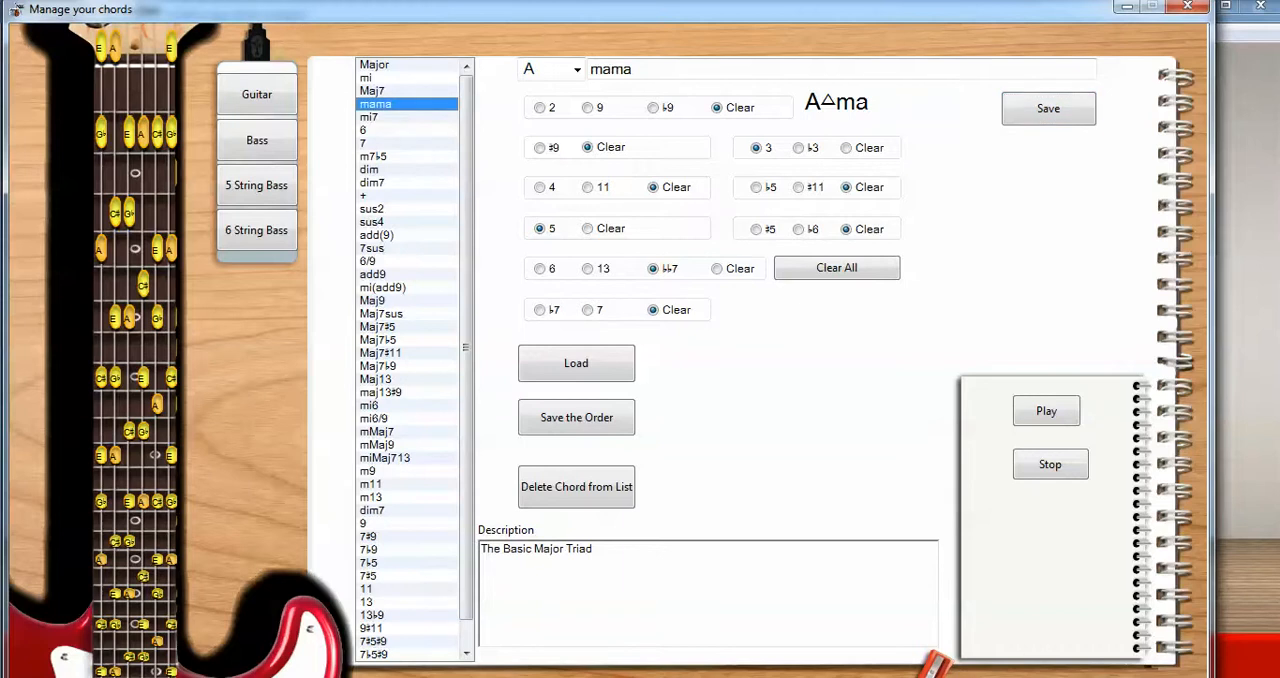
pyautogui.moveTo(466, 347)
pyautogui.mouseDown()
pyautogui.moveTo(466, 374)
pyautogui.moveTo(466, 347)
pyautogui.mouseUp()
pyautogui.click(390, 130)
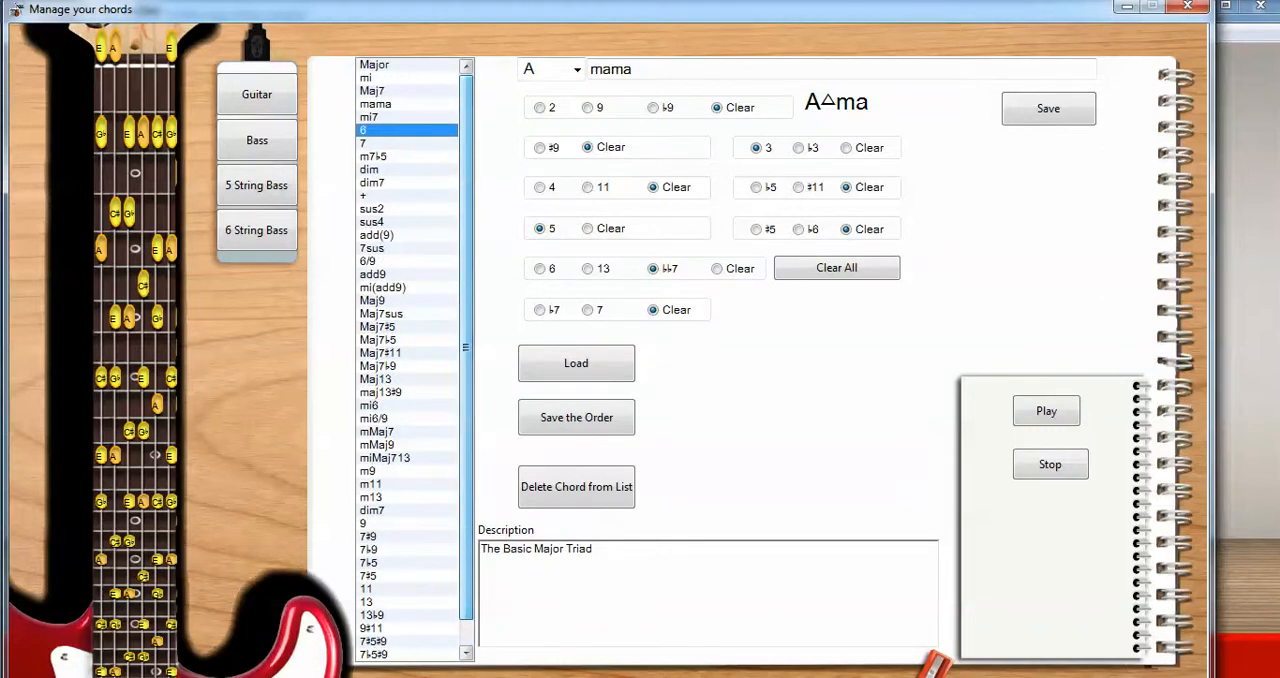
pyautogui.click(376, 104)
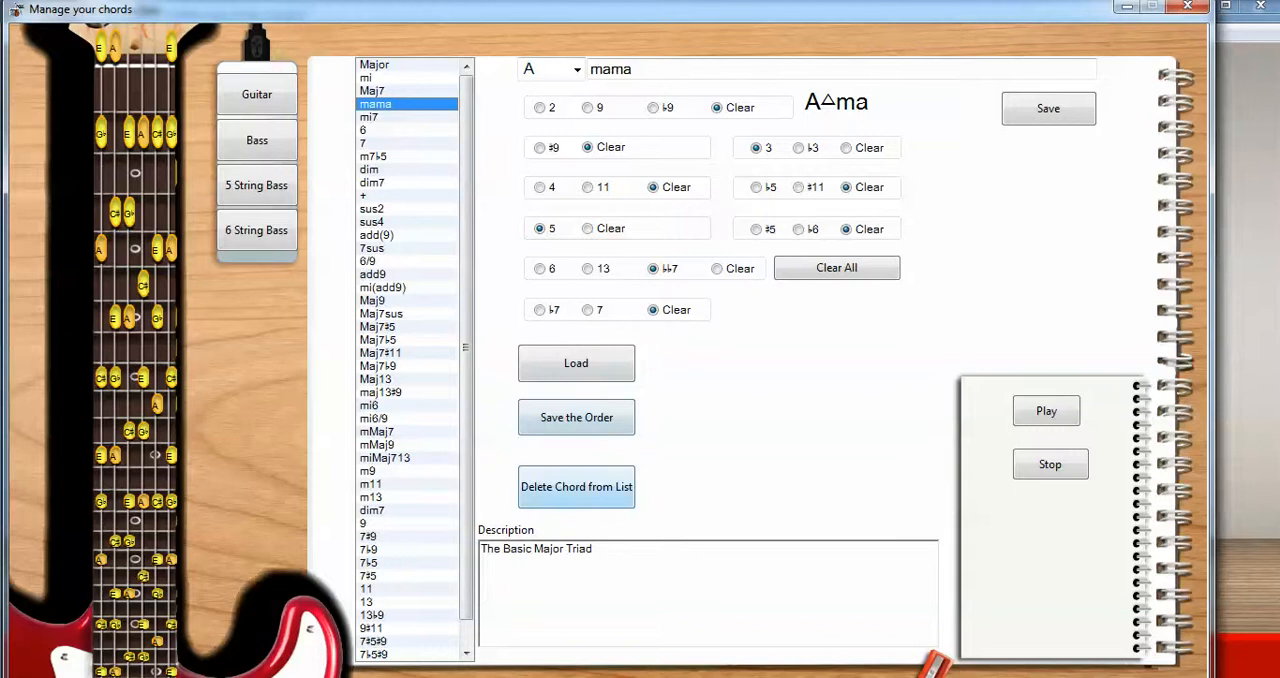
pyautogui.click(576, 486)
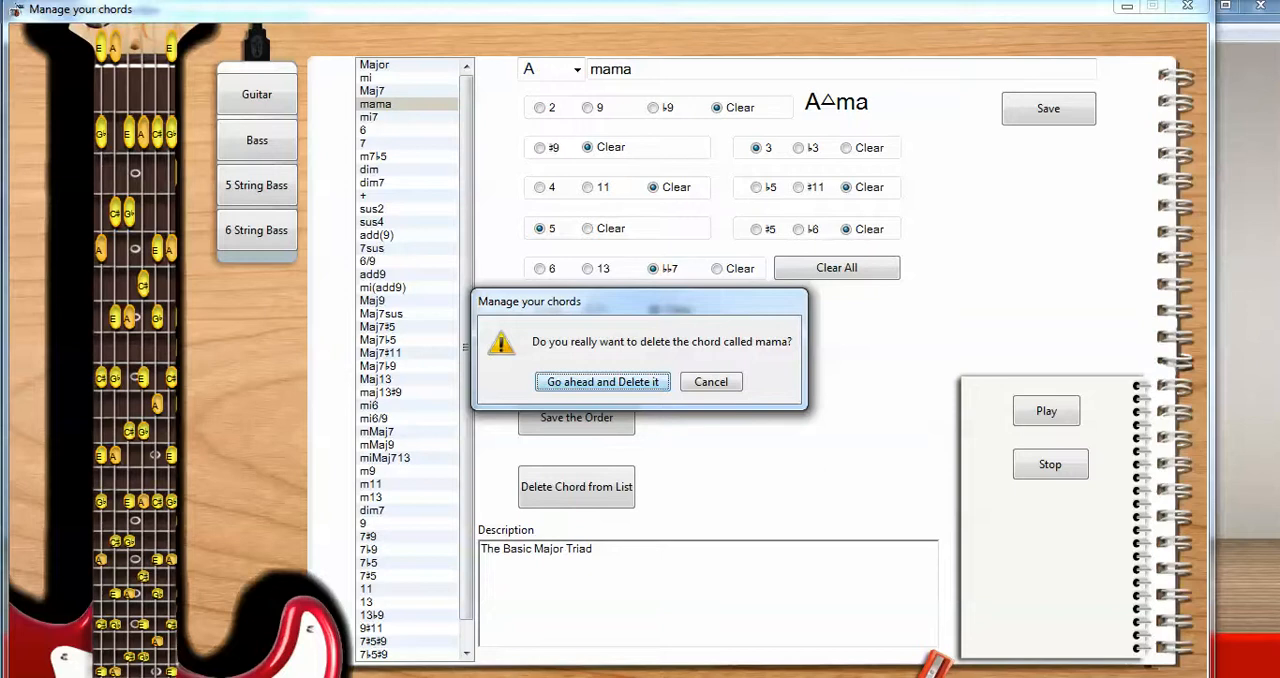
pyautogui.press('Return')
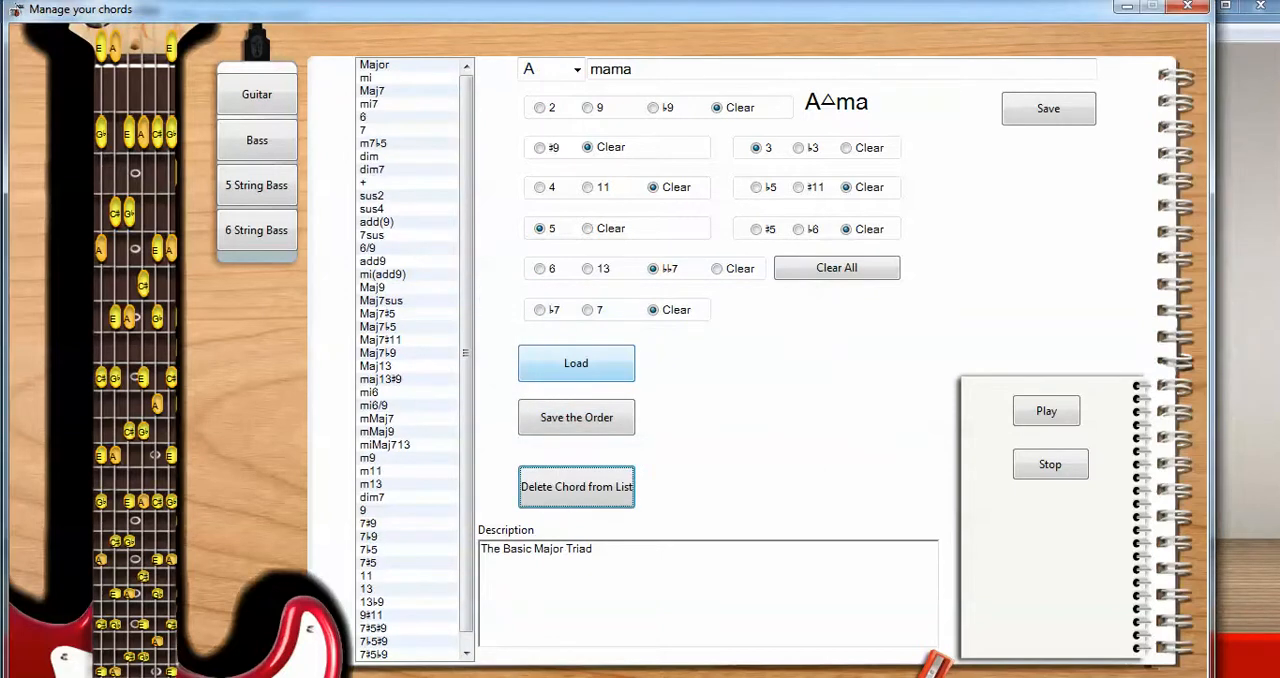
# Step: Move the 6 chord up the chord list to the place directly below mi
pyautogui.moveTo(466, 361)
pyautogui.mouseDown()
pyautogui.moveTo(466, 377)
pyautogui.moveTo(466, 359)
pyautogui.mouseUp()
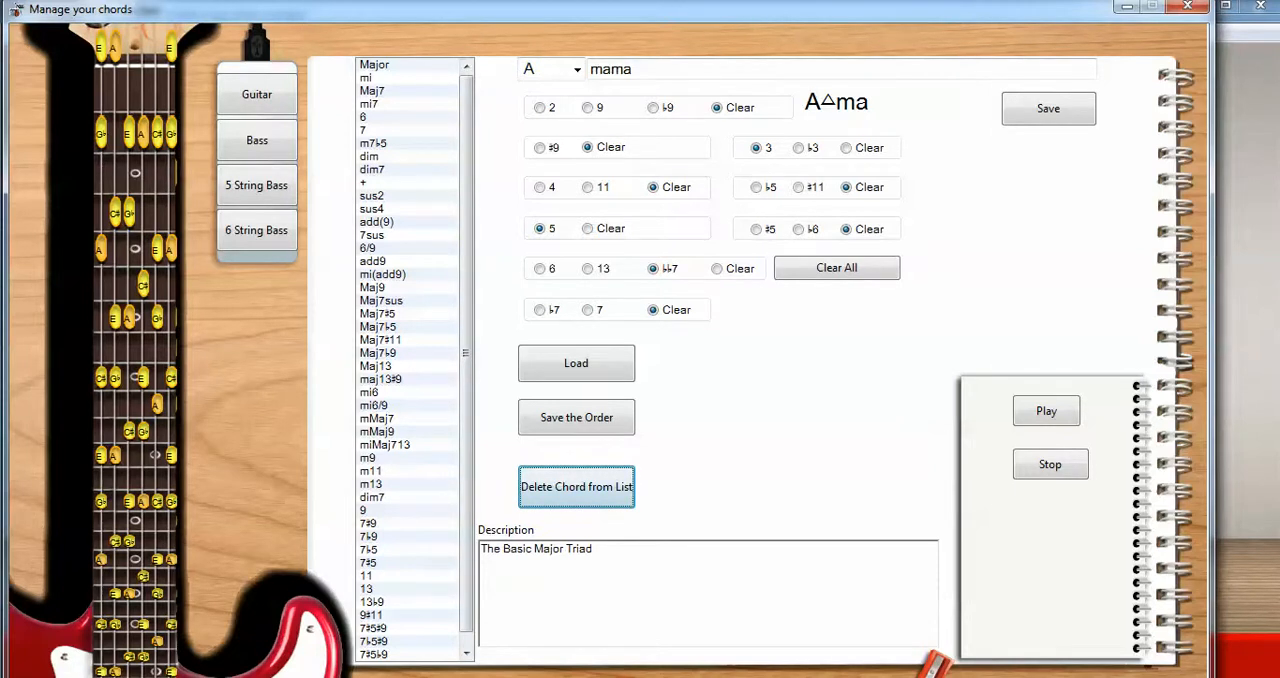
pyautogui.moveTo(365, 117); pyautogui.dragTo(362, 88)
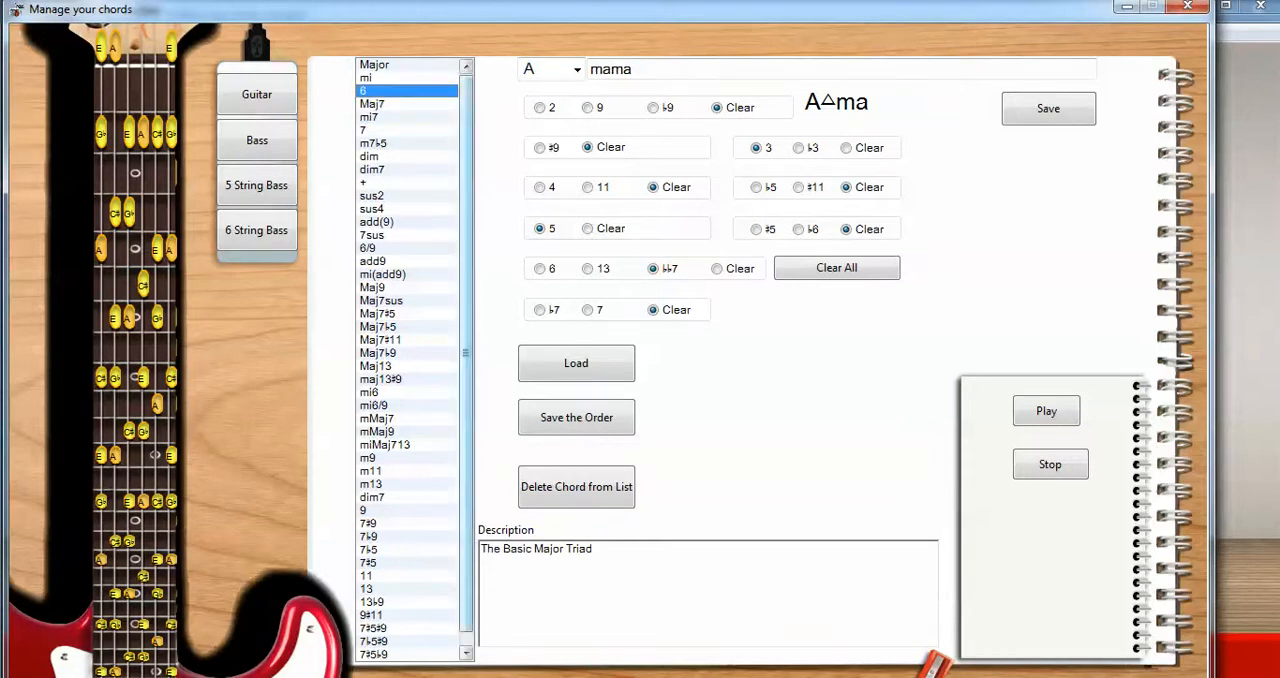
pyautogui.moveTo(466, 110)
pyautogui.mouseDown()
pyautogui.moveTo(466, 122)
pyautogui.moveTo(466, 110)
pyautogui.mouseUp()
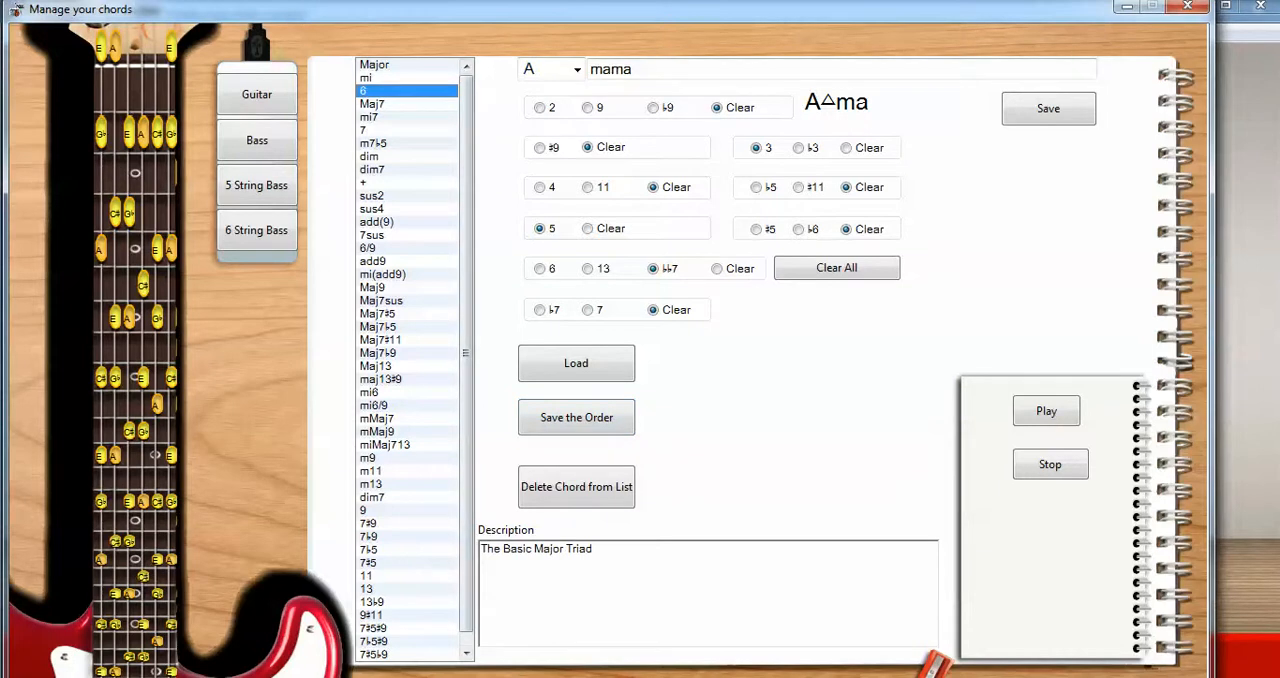
# Step: Load the Major chord from the chord list and close the chord manager
pyautogui.click(376, 65)
pyautogui.click(576, 364)
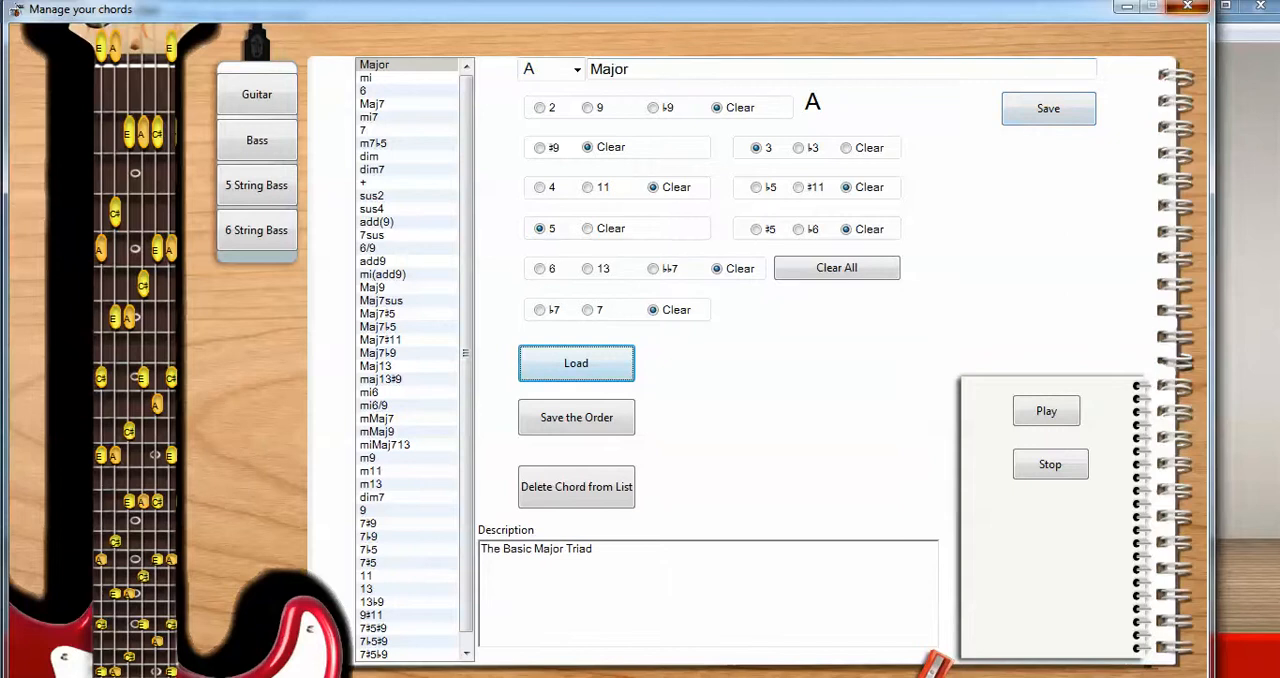
pyautogui.click(1187, 6)
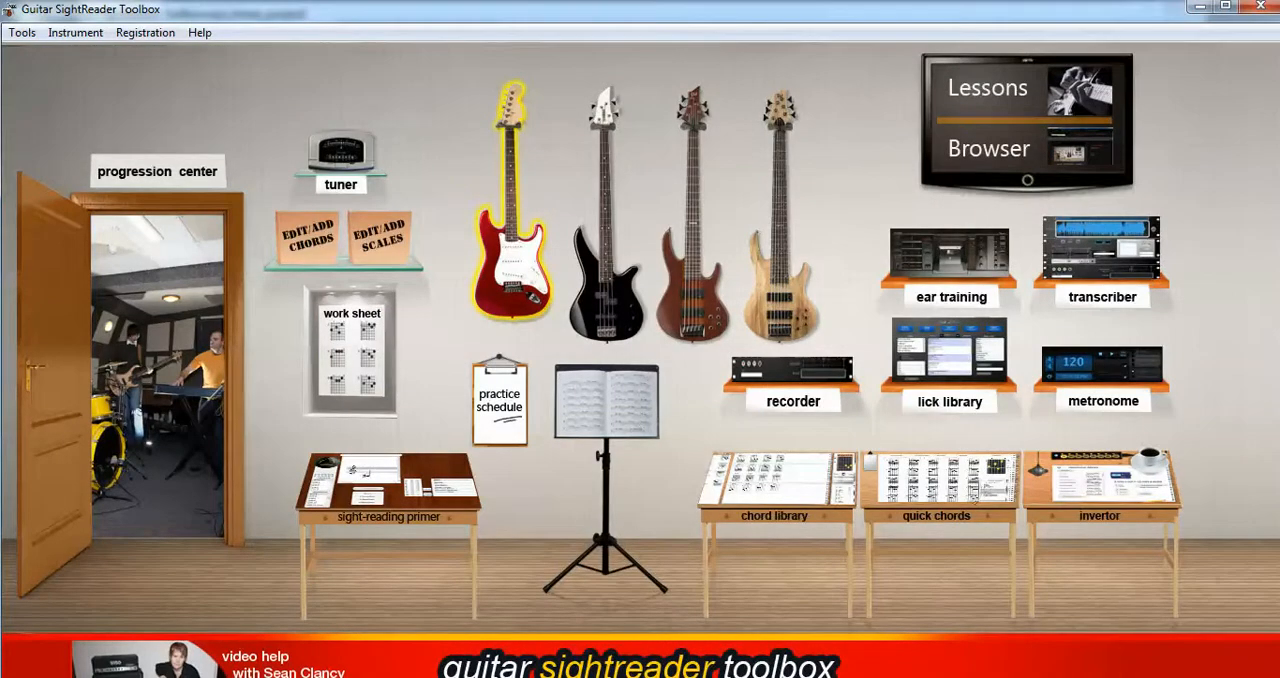
# Step: Open the scale editor and look through the whole list of scales
pyautogui.click(380, 237)
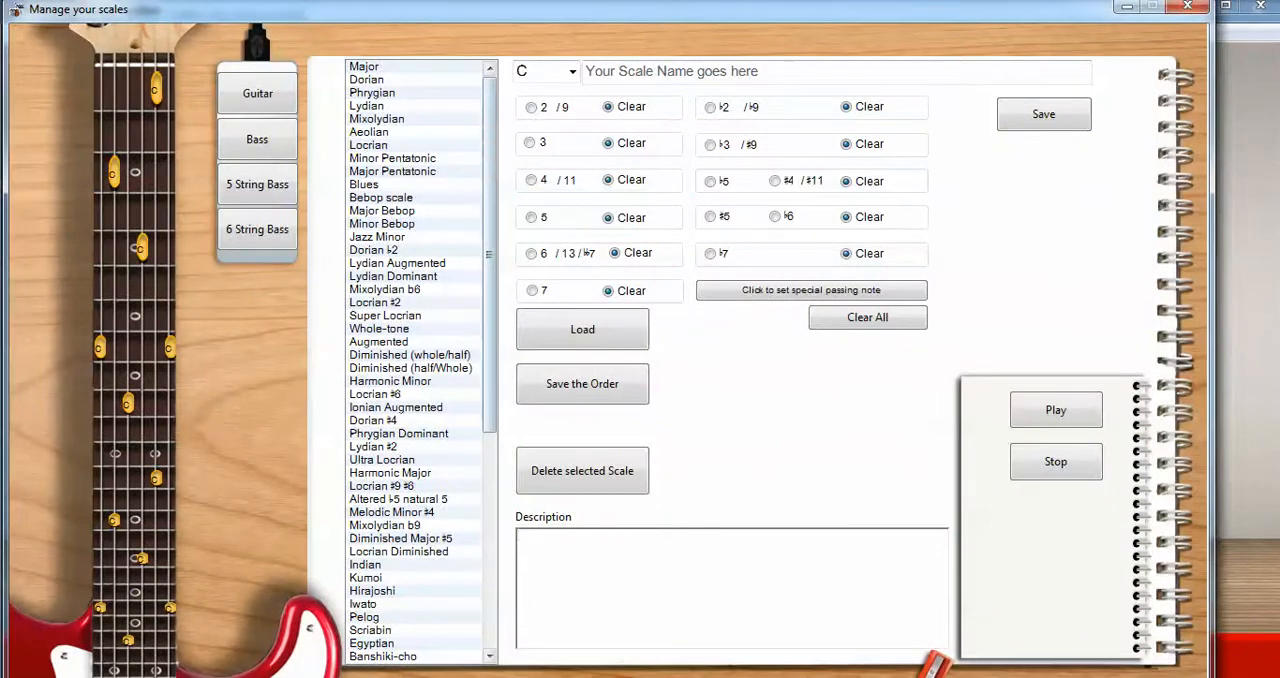
pyautogui.scroll(-9, 415, 360)
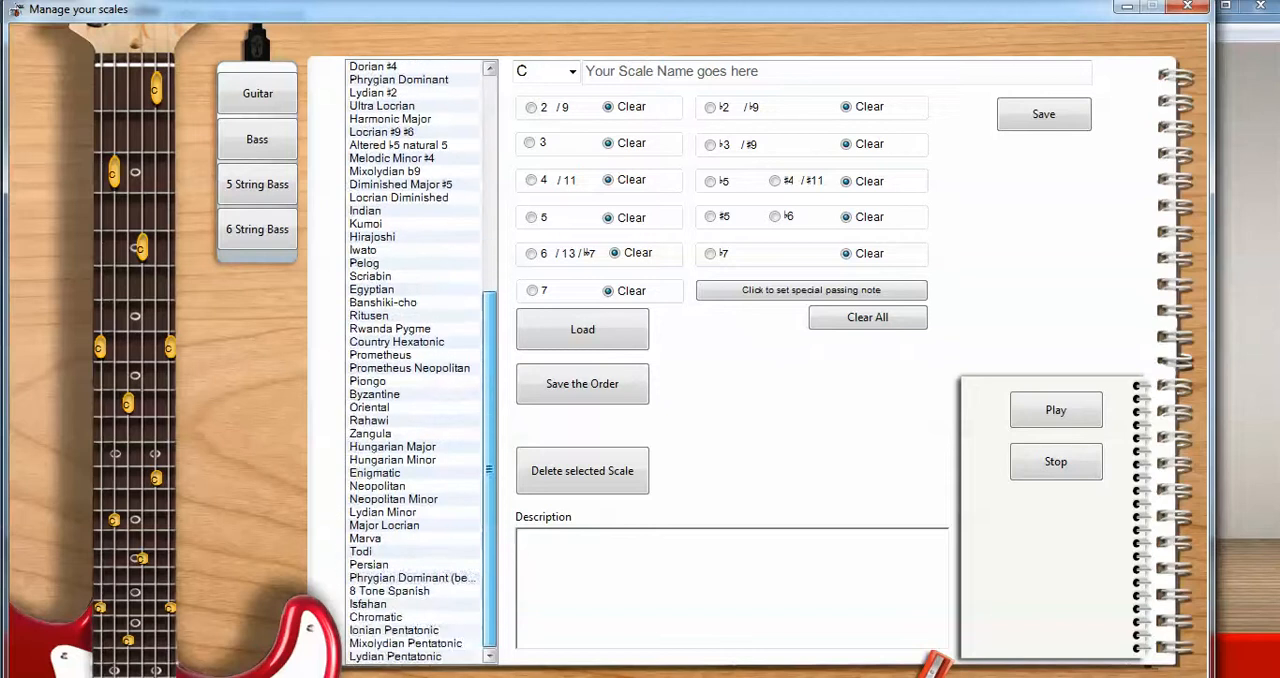
pyautogui.scroll(9, 415, 360)
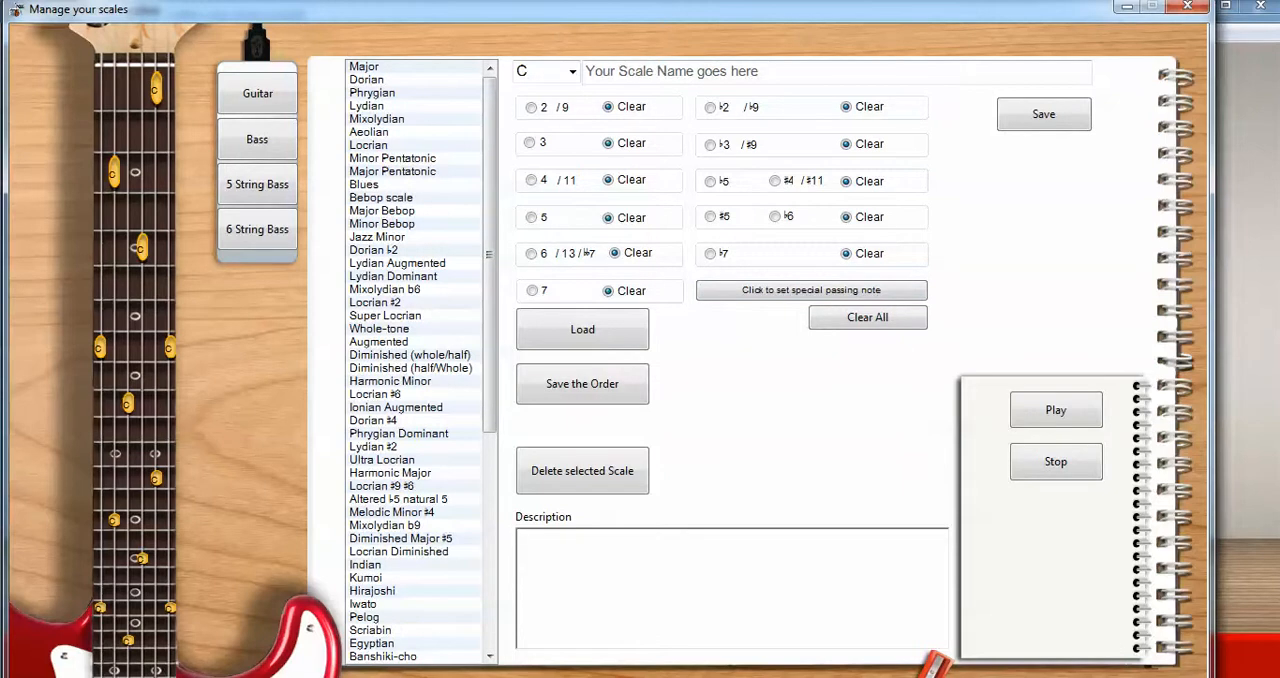
# Step: Set the new scale's root to G and add the intervals 2, 3, 4, 5, 6 and 7
pyautogui.click(572, 72)
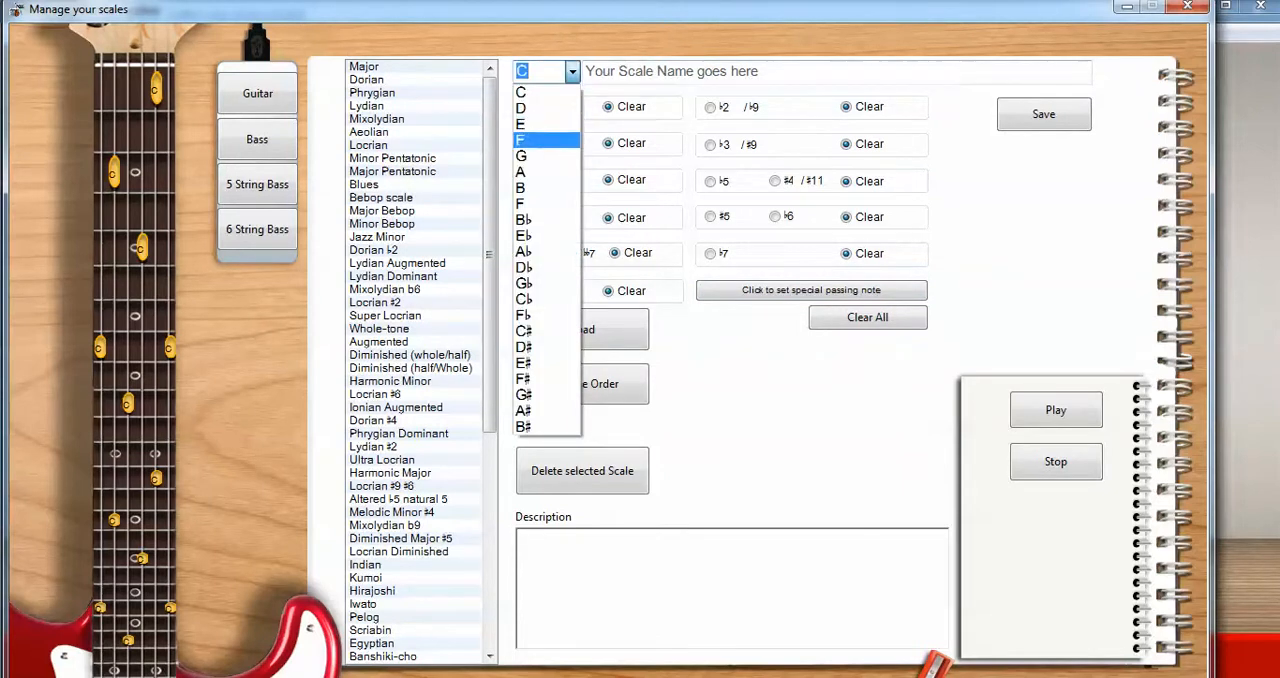
pyautogui.click(572, 72)
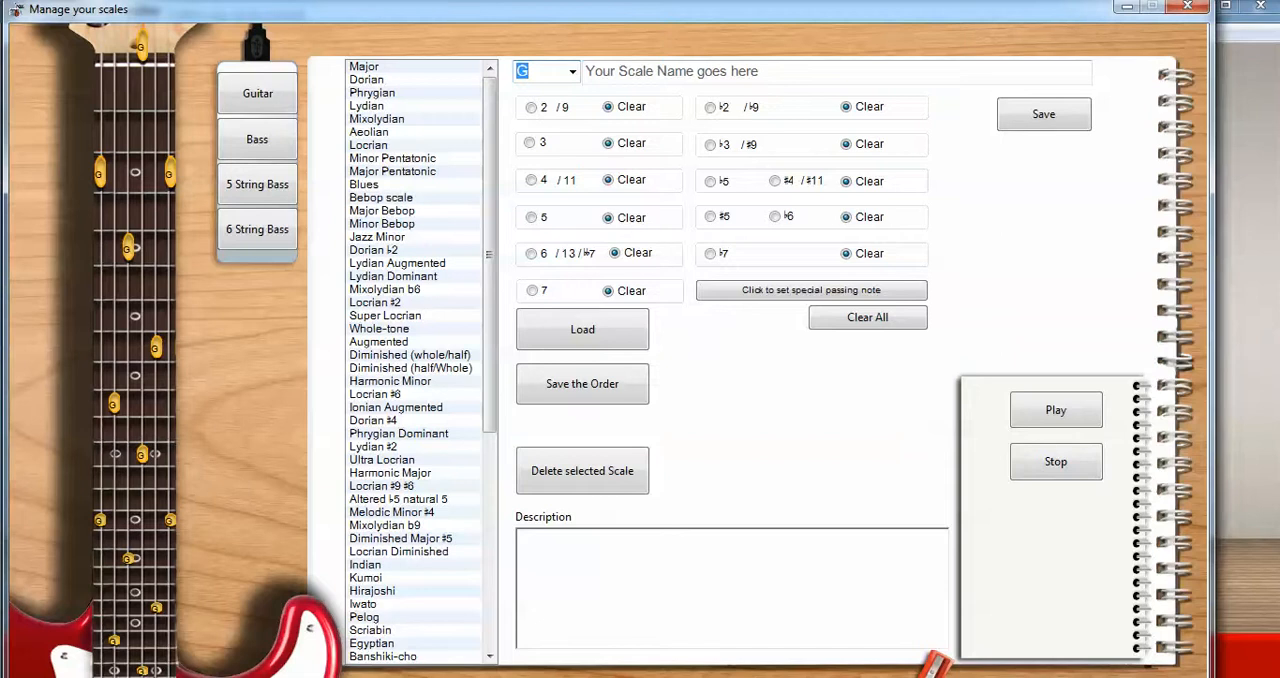
pyautogui.click(531, 107)
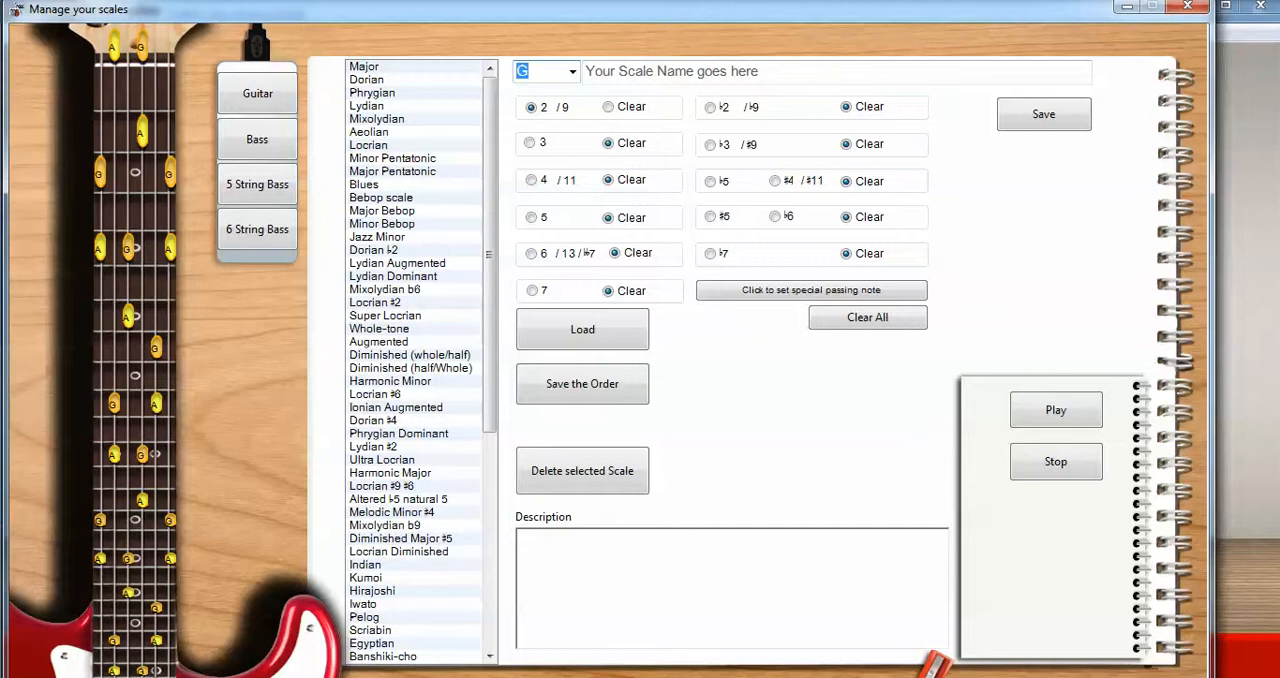
pyautogui.click(530, 143)
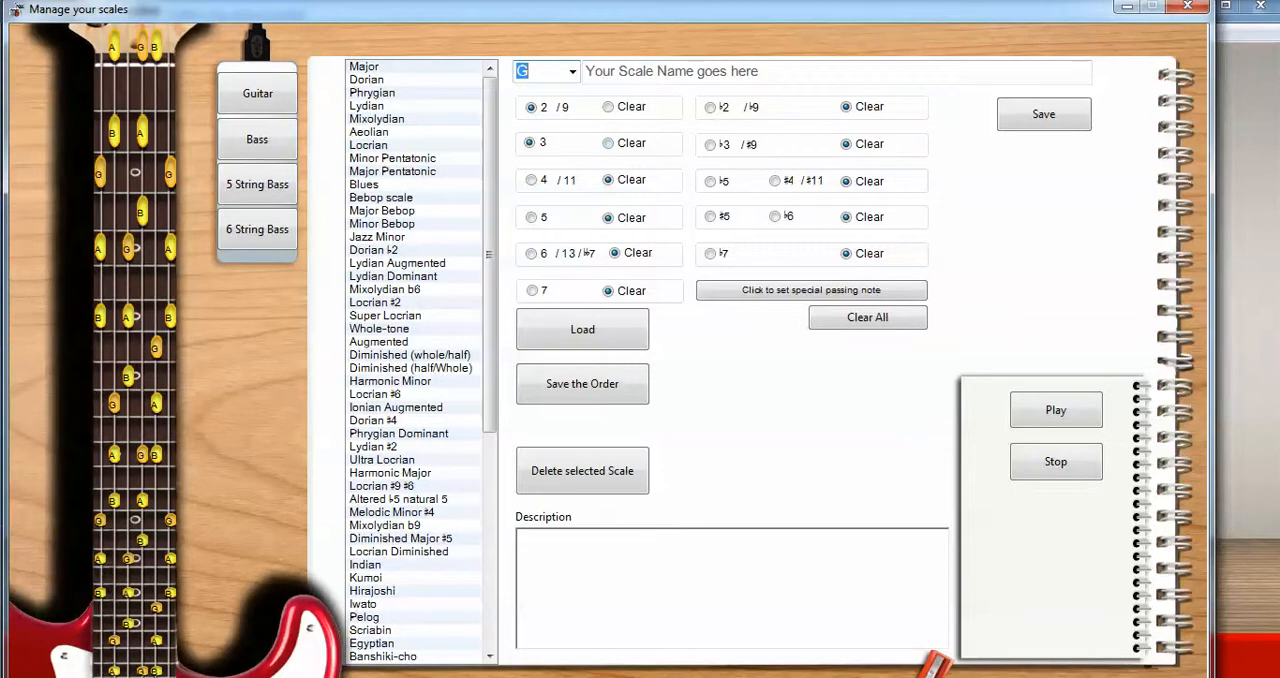
pyautogui.click(532, 180)
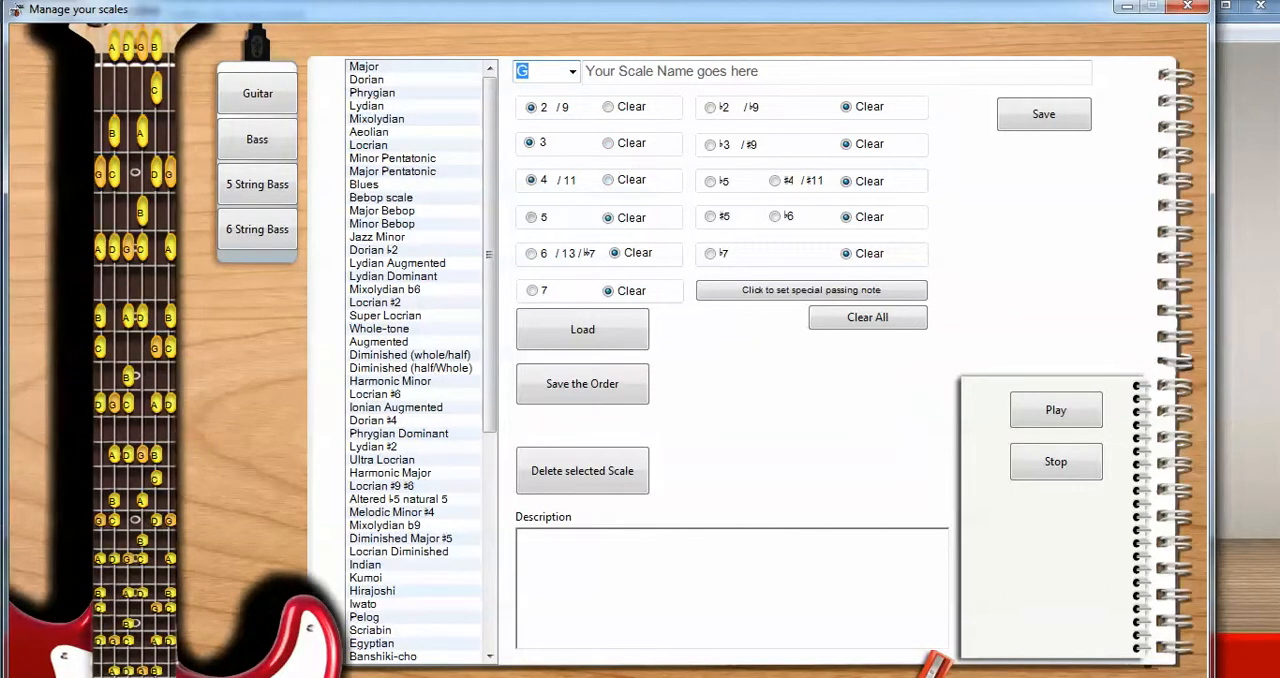
pyautogui.click(531, 217)
pyautogui.click(531, 254)
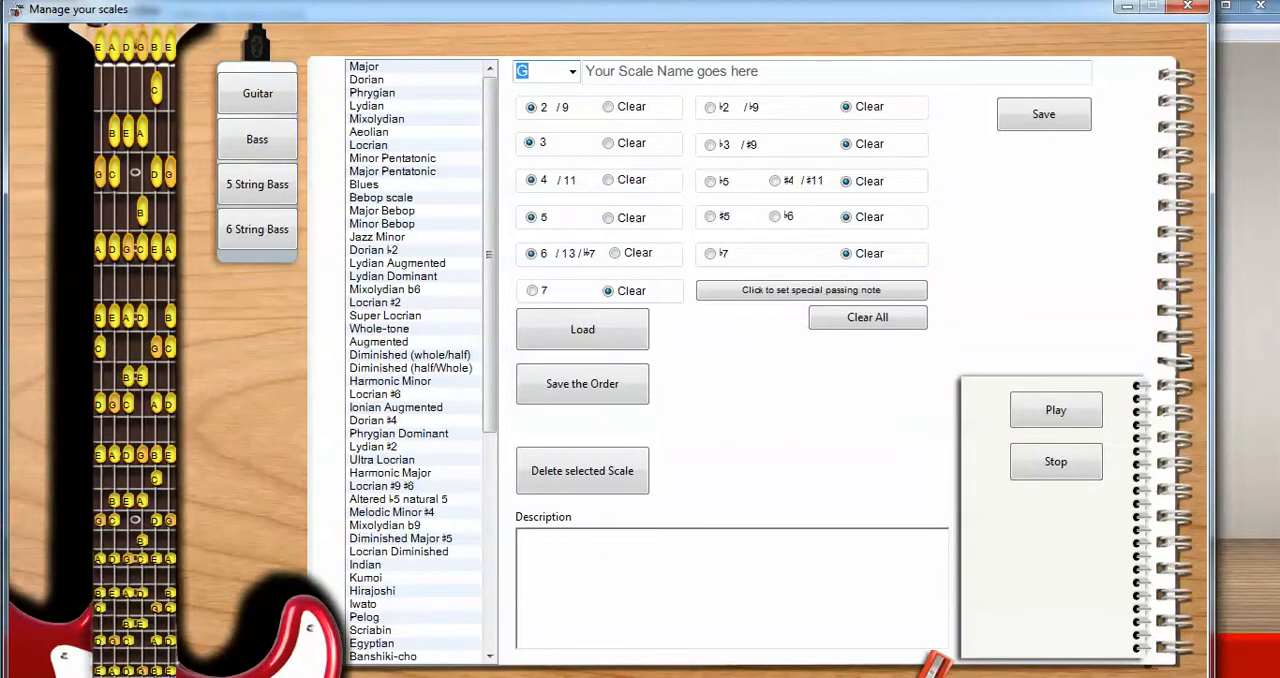
pyautogui.click(532, 291)
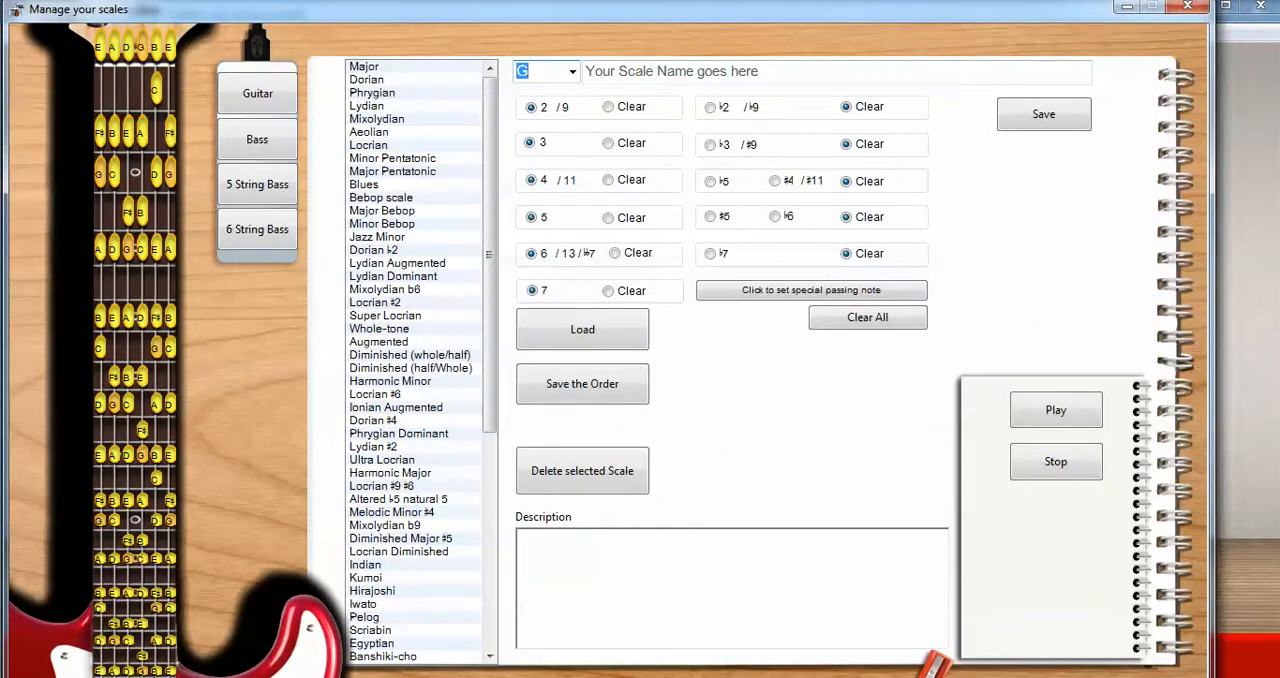
# Step: Replace the 7 interval of the G scale with ♭7
pyautogui.click(710, 254)
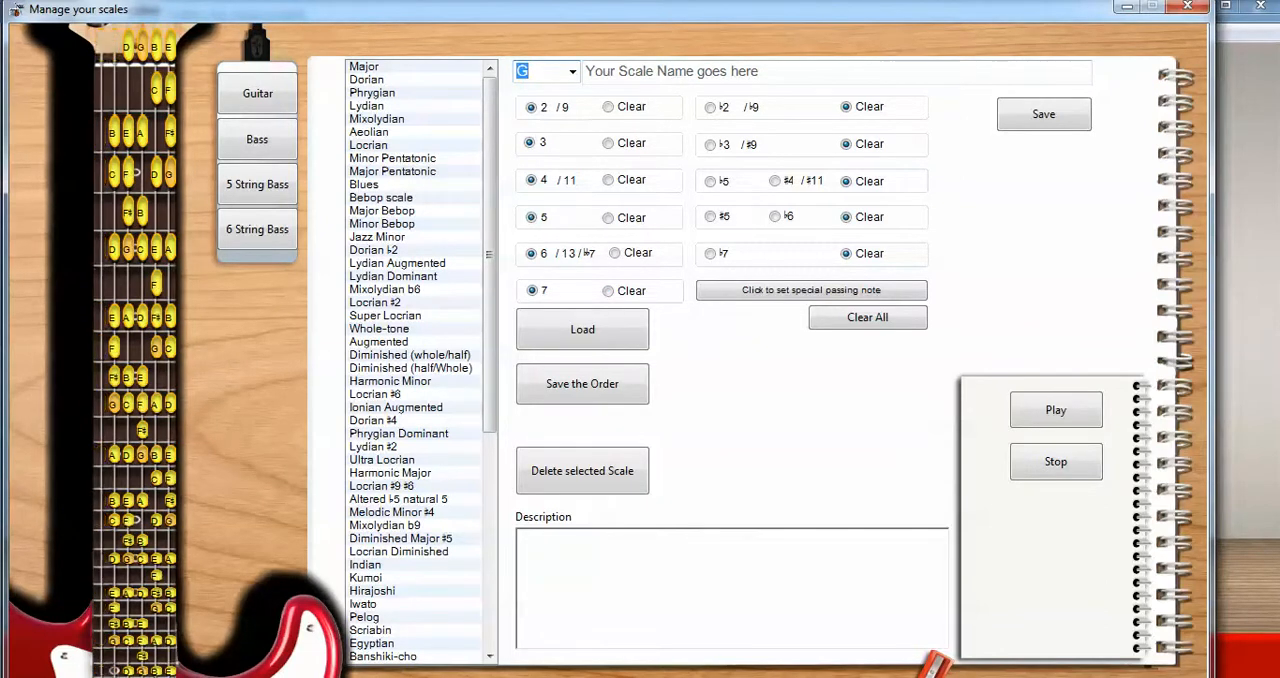
pyautogui.click(608, 291)
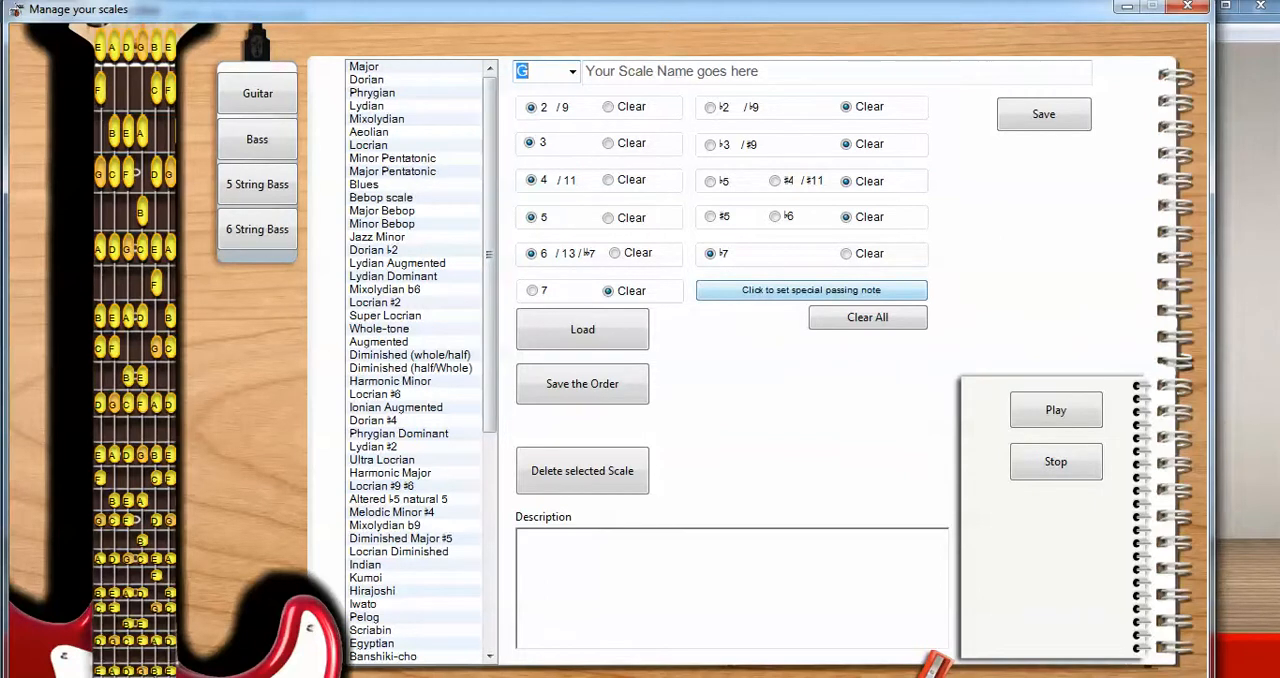
# Step: Try the 7 as a special passing note in the G scale and clear it again
pyautogui.click(811, 291)
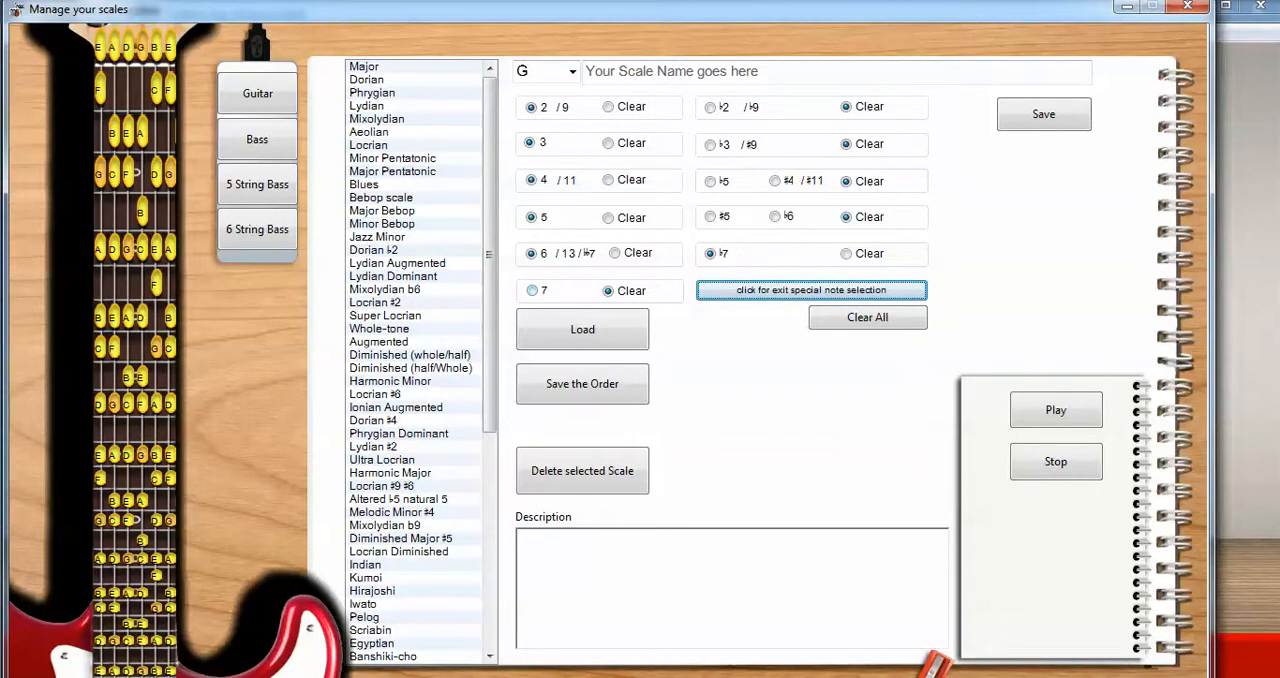
pyautogui.click(533, 291)
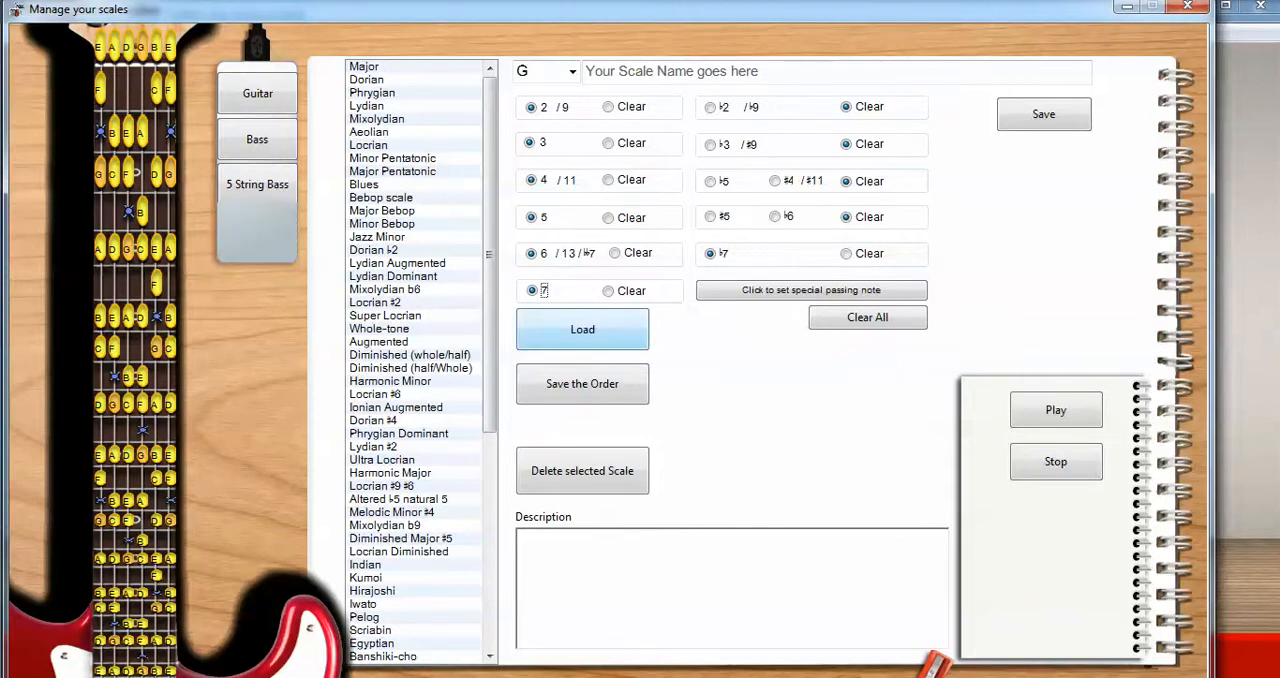
pyautogui.click(608, 291)
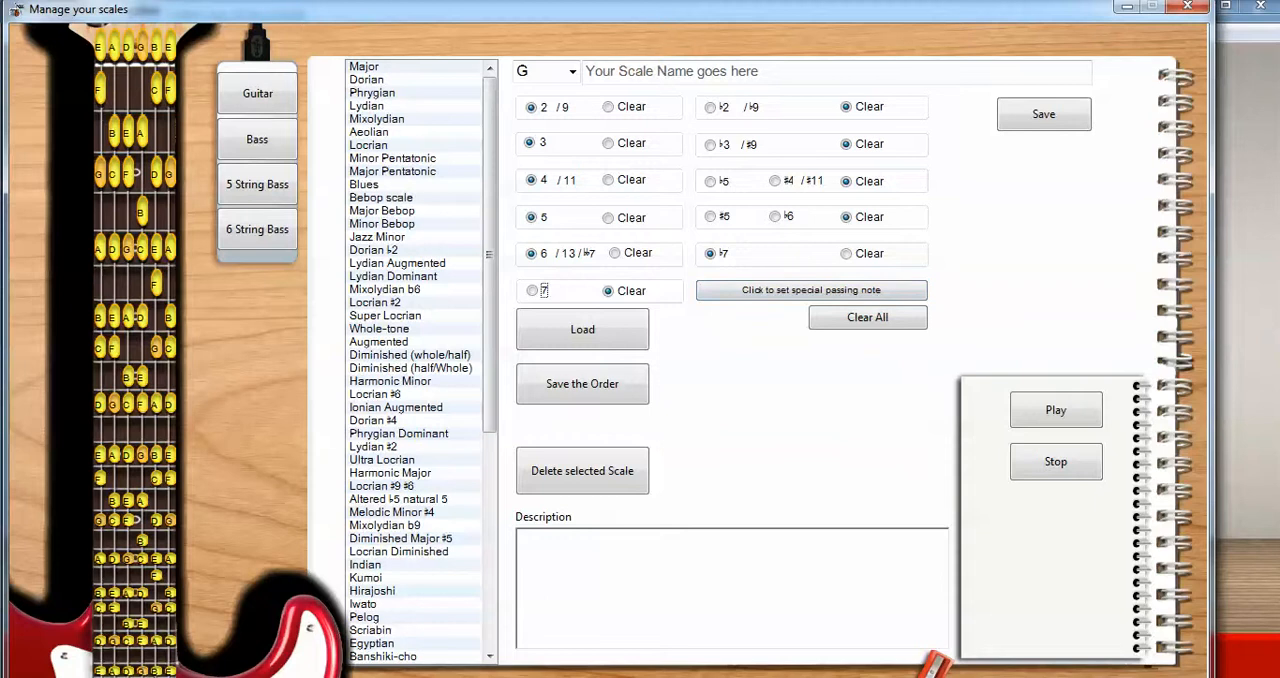
pyautogui.click(532, 291)
pyautogui.click(608, 291)
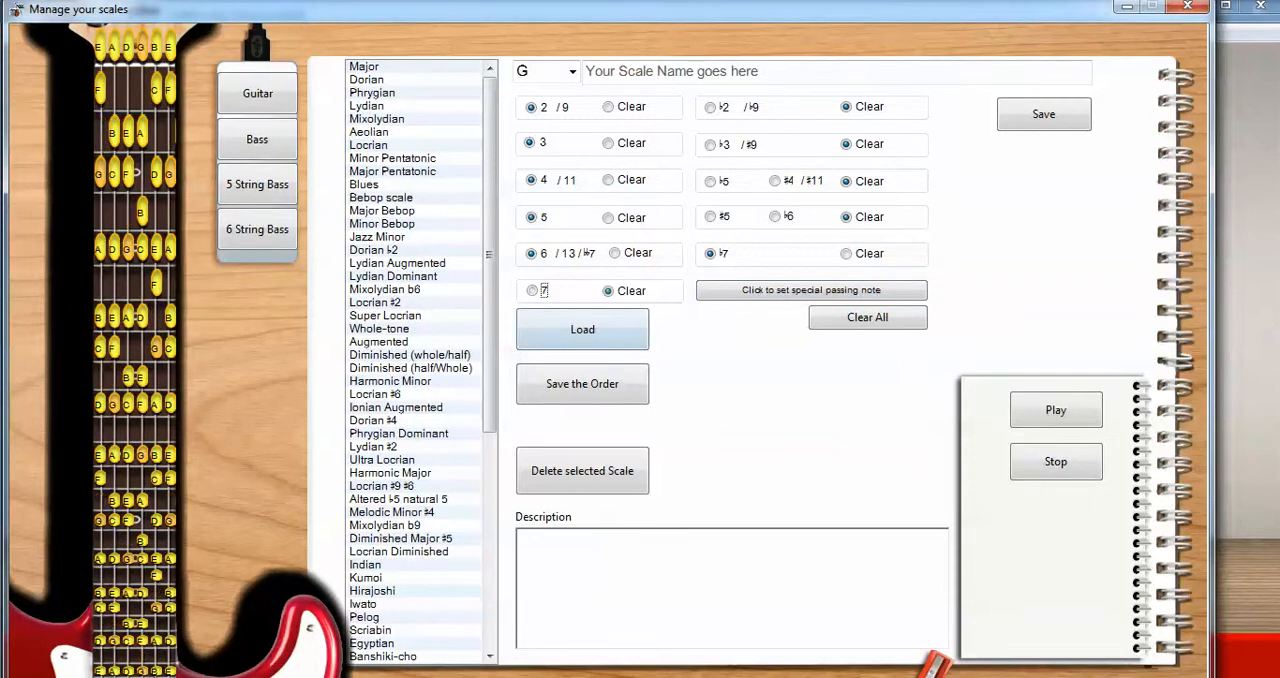
# Step: Add the 7 to the G scale as a special passing note
pyautogui.click(811, 291)
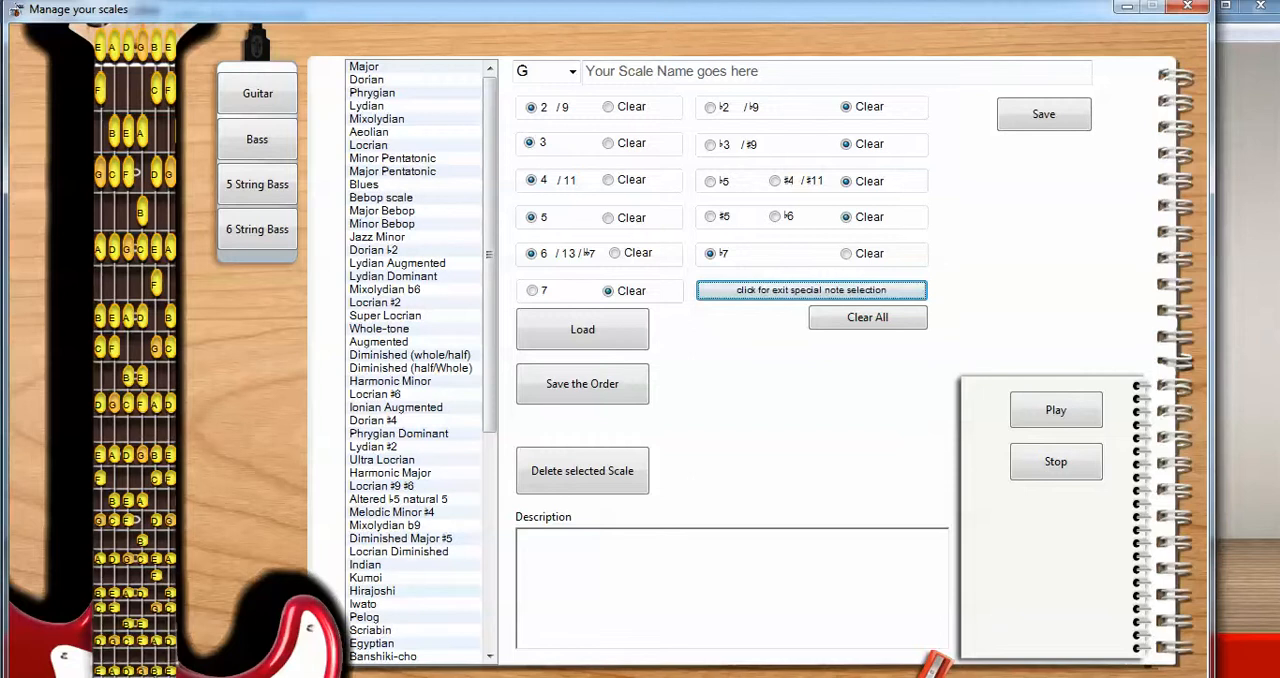
pyautogui.click(532, 291)
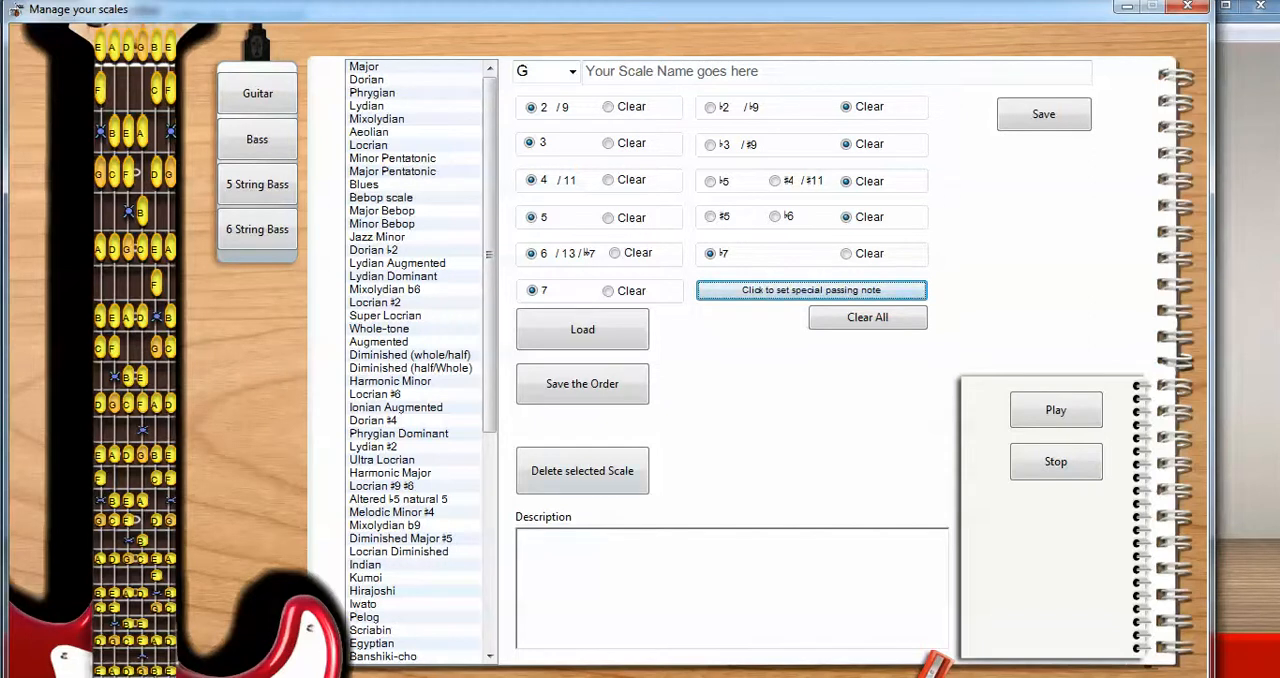
# Step: Load the Diminished (half/Whole) scale with root G, look through the remaining scales and close the scale editor
pyautogui.click(411, 368)
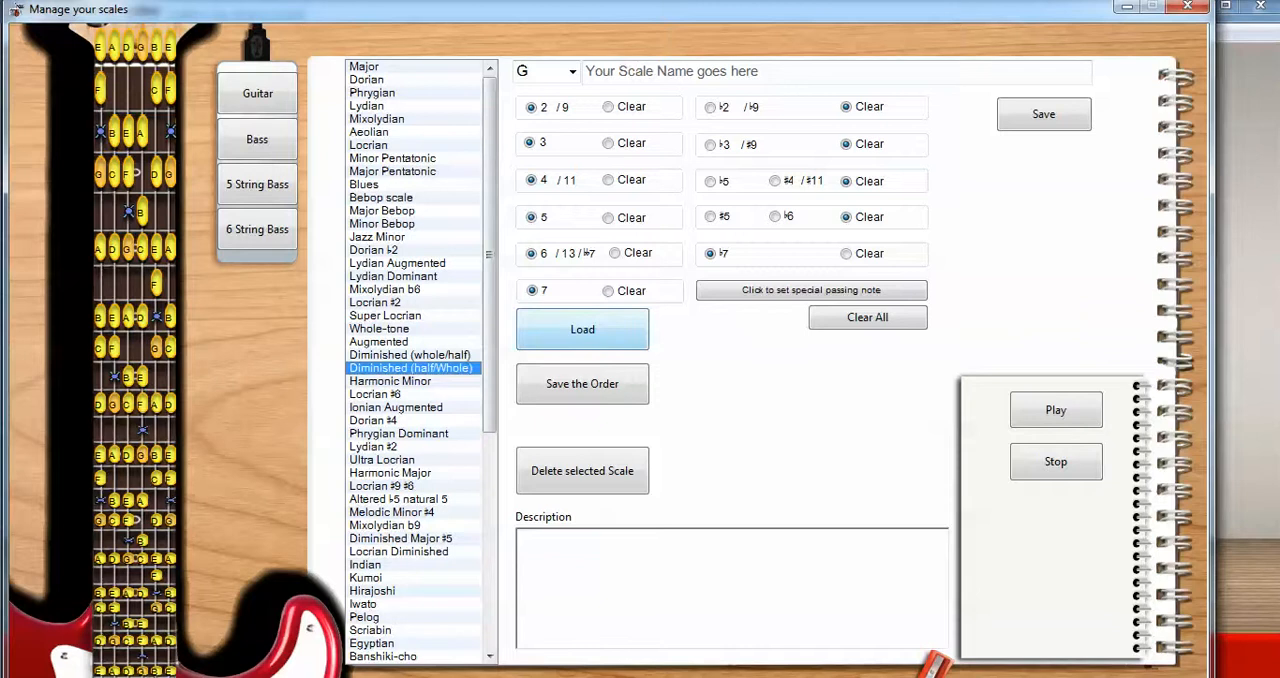
pyautogui.click(582, 329)
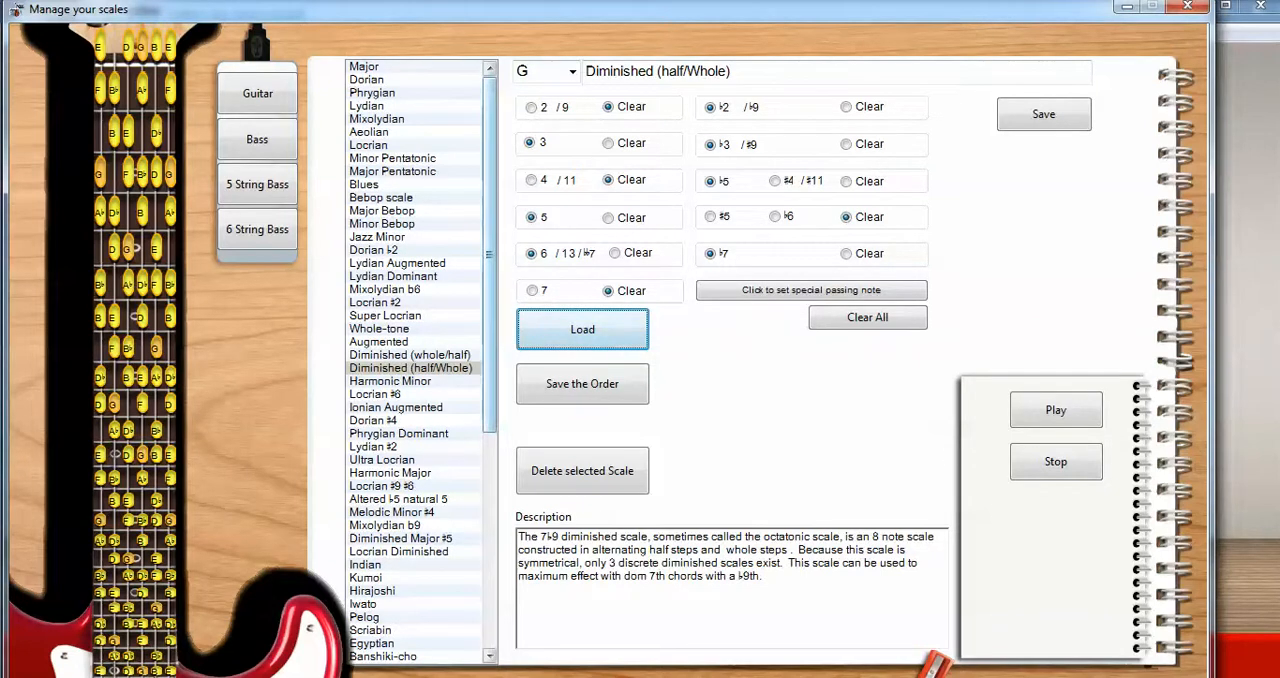
pyautogui.scroll(-9, 415, 360)
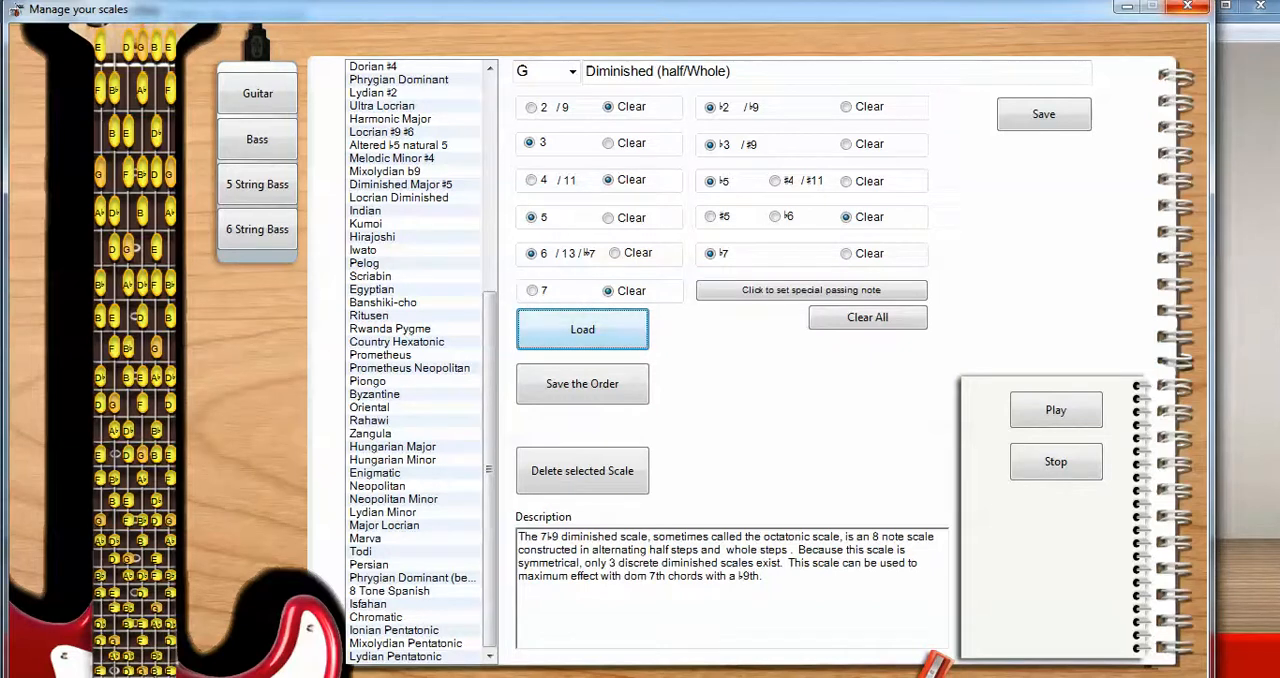
pyautogui.click(1187, 6)
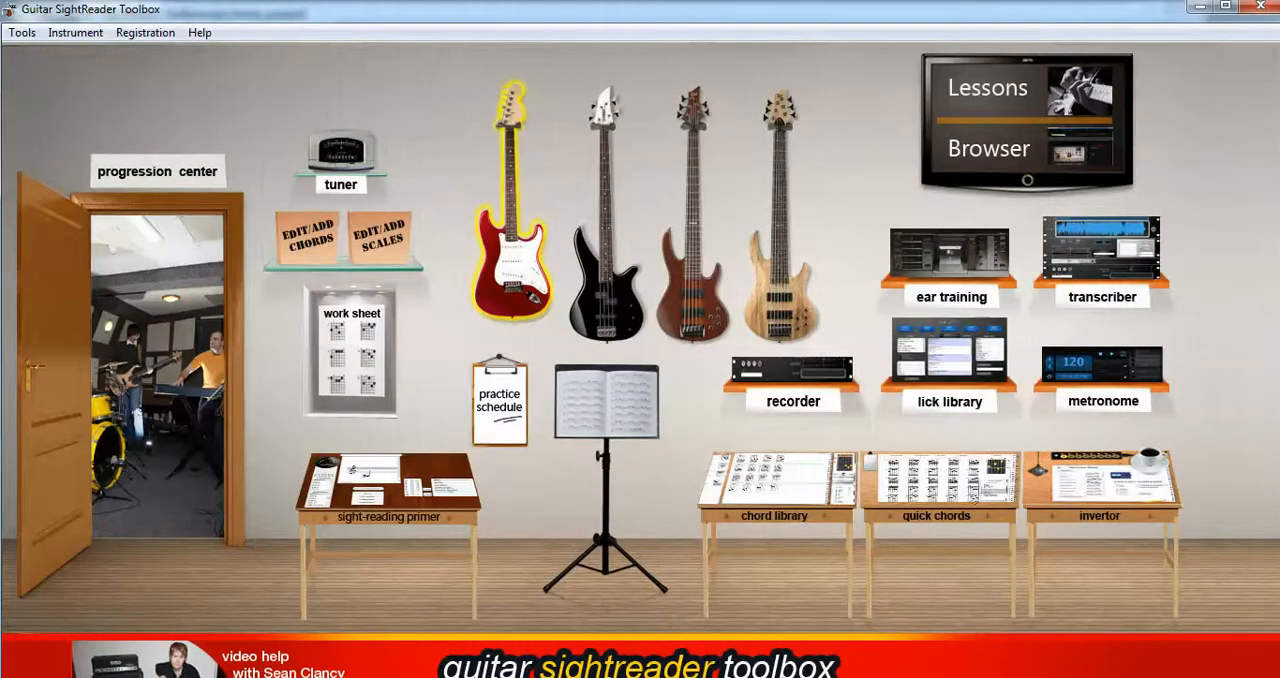